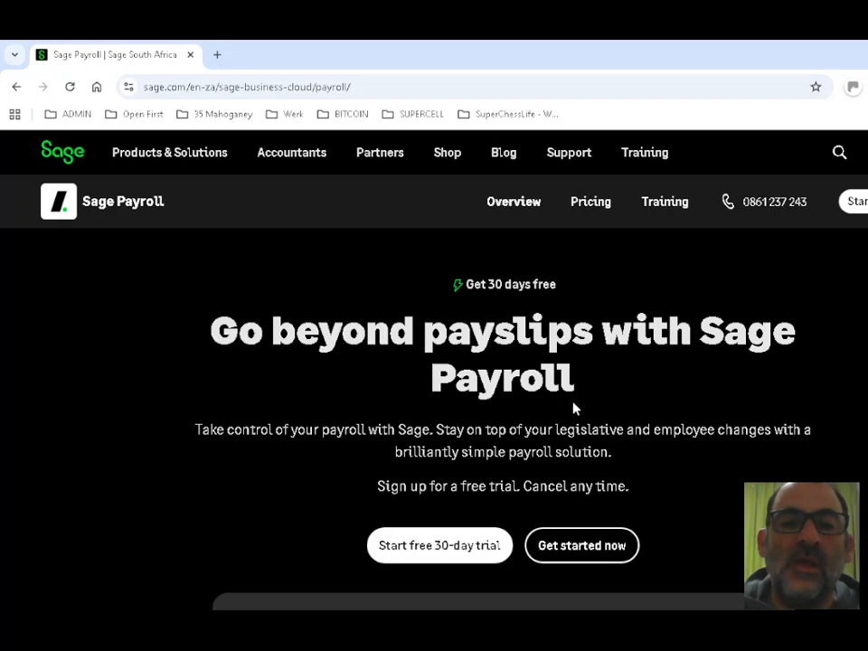
# Step: Start the free 30-day trial of Sage Payroll
pyautogui.scroll(-3, 494, 438)
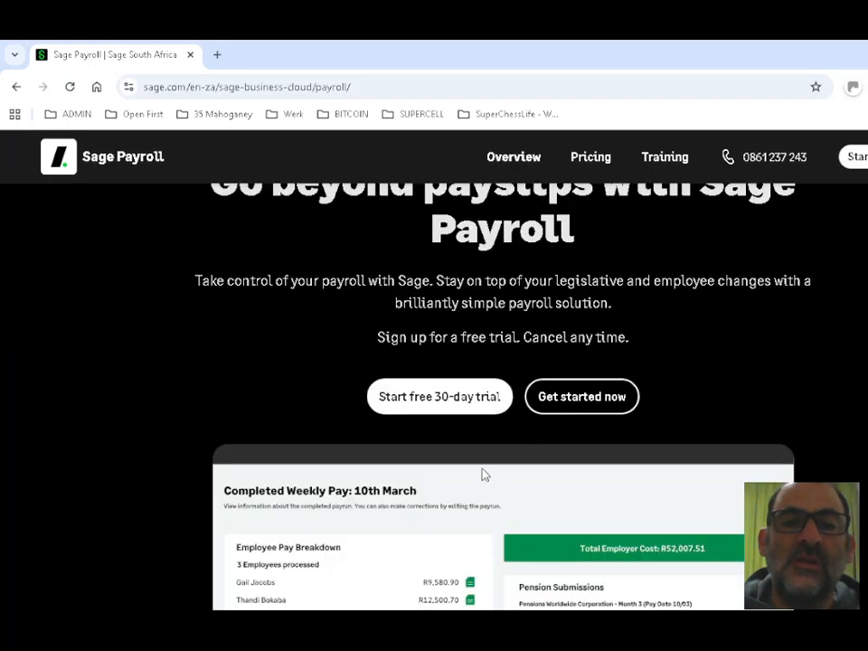
pyautogui.scroll(-4, 509, 416)
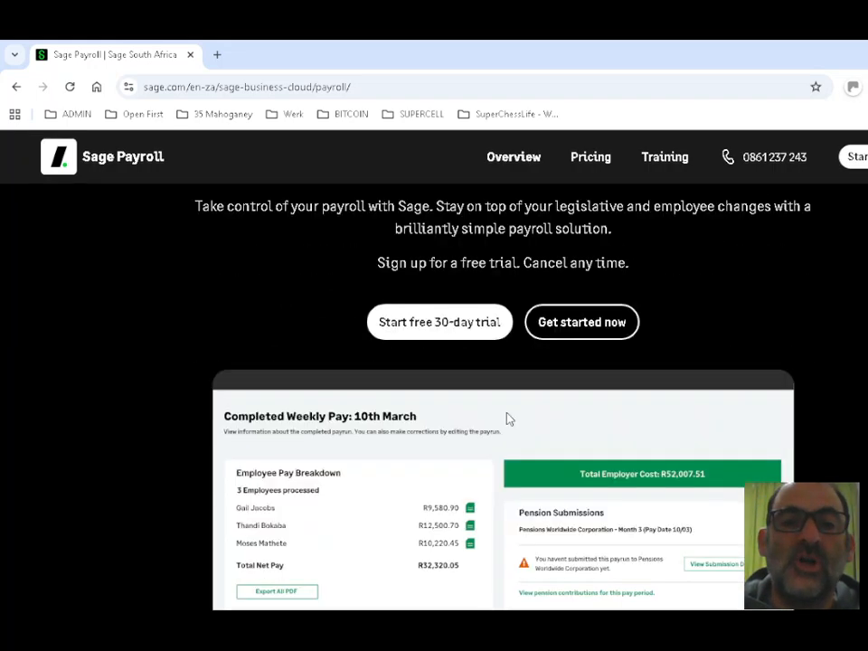
pyautogui.scroll(3, 494, 378)
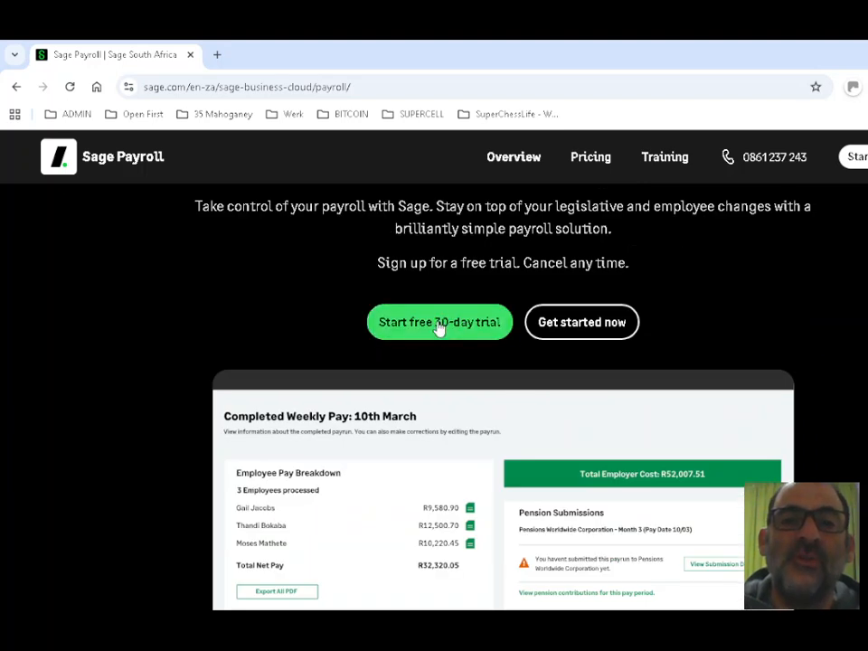
pyautogui.click(440, 326)
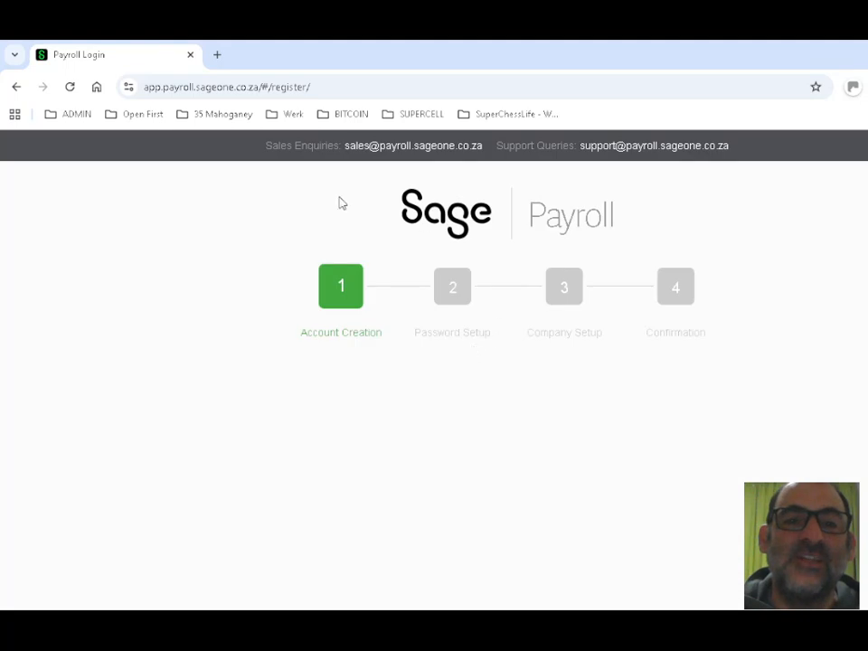
# Step: Fill in the account holder's first name, last name, email address and telephone number, and accept the Terms and Conditions
pyautogui.scroll(-2, 570, 413)
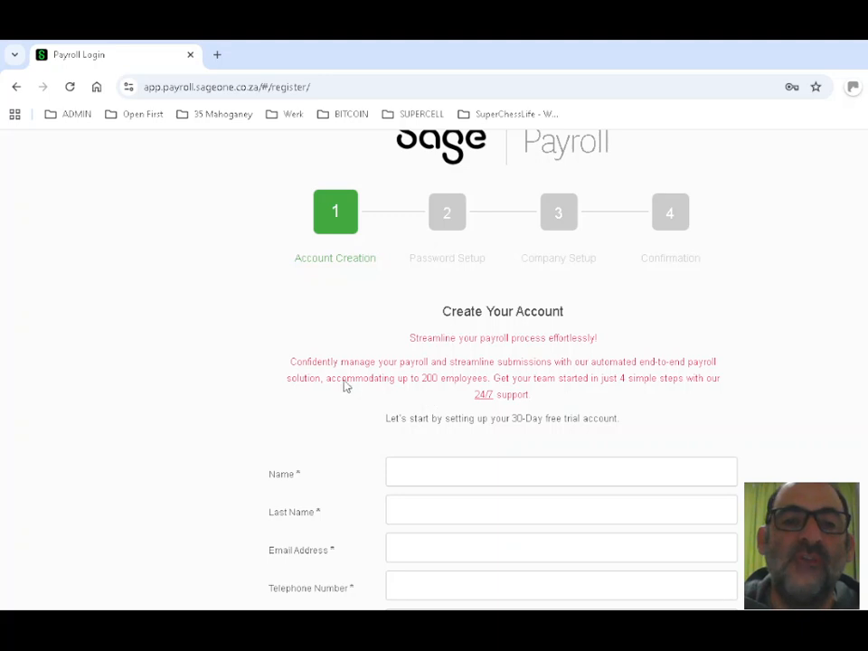
pyautogui.scroll(-1, 390, 382)
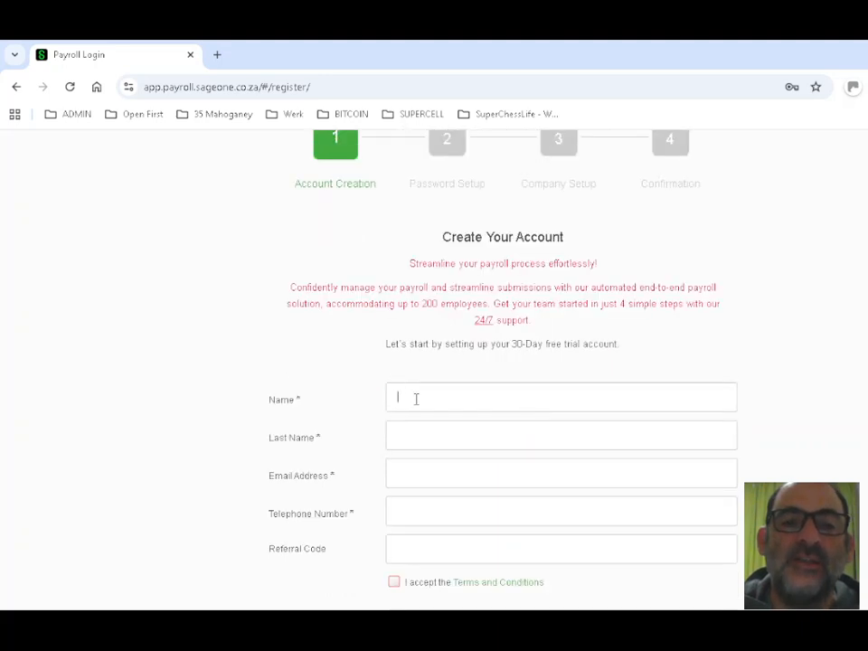
pyautogui.write('M')
pyautogui.click(487, 444)
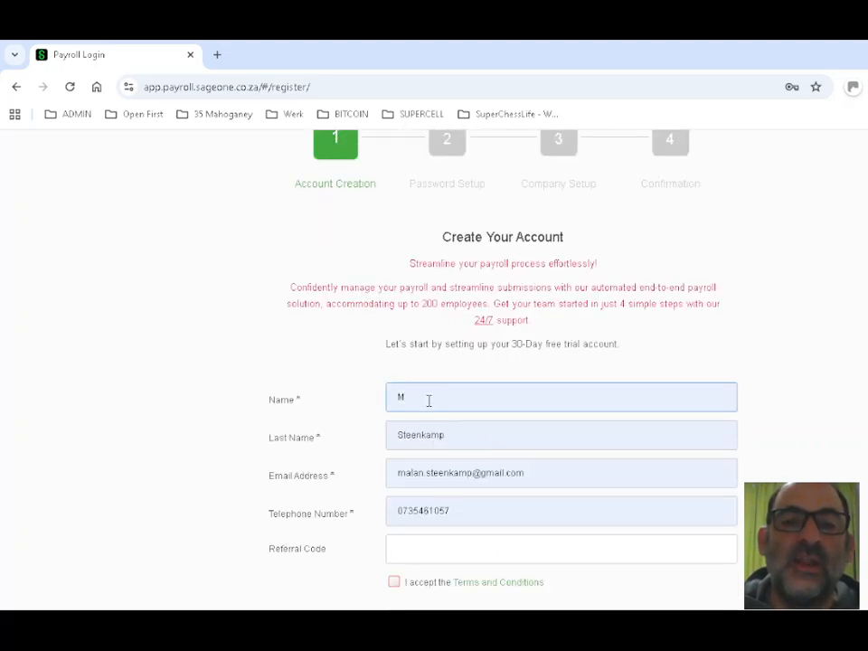
pyautogui.write('alan')
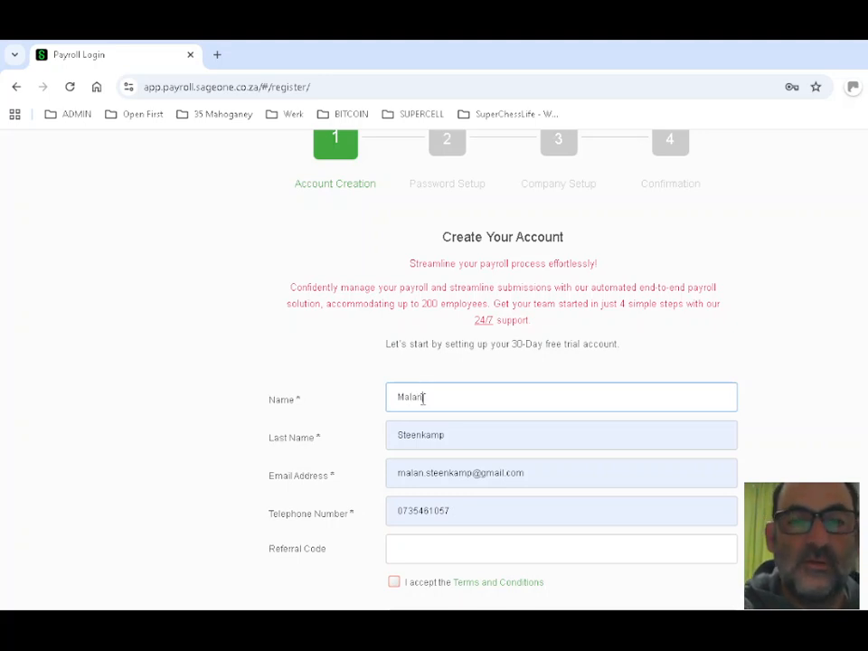
pyautogui.scroll(-1, 494, 426)
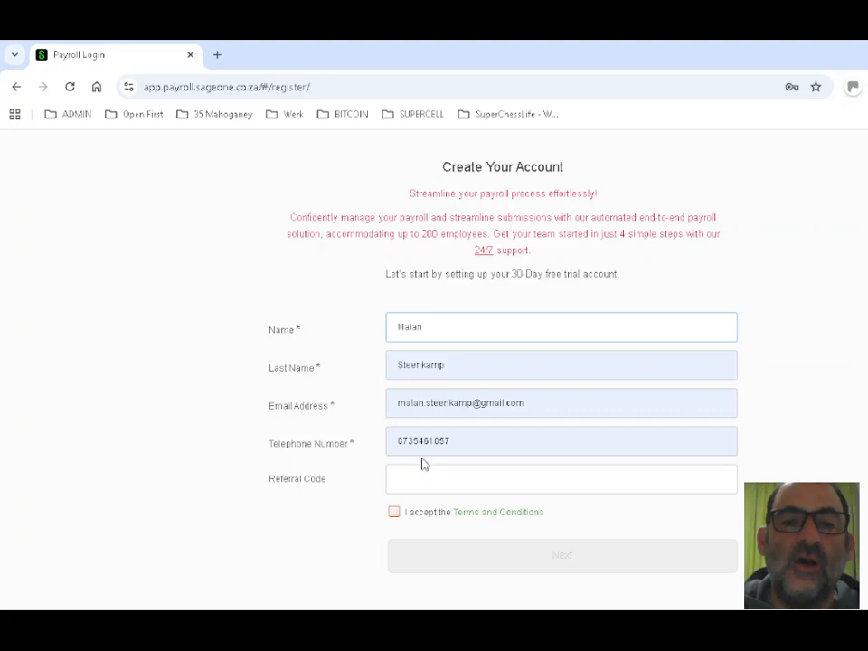
pyautogui.click(394, 512)
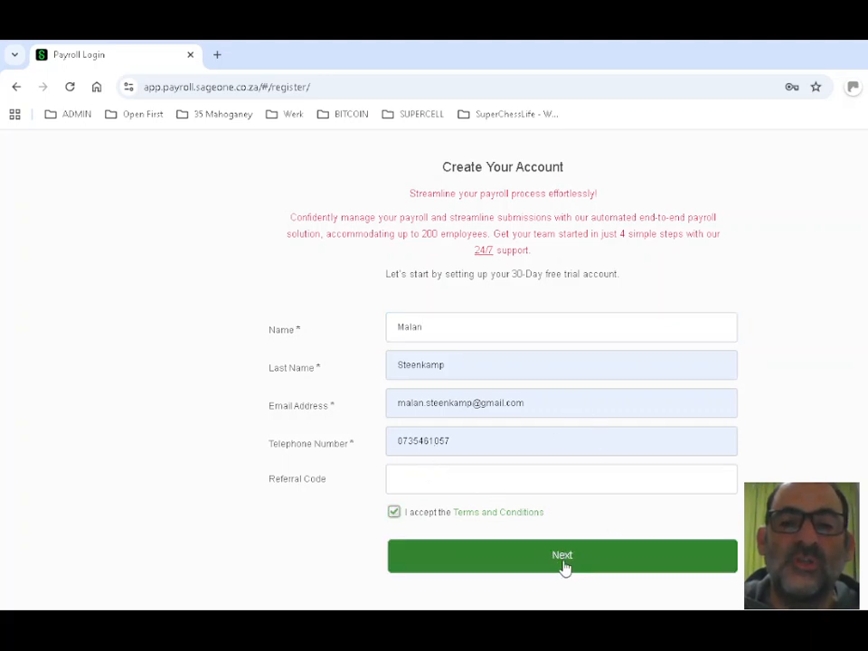
# Step: Open the linked Terms and Conditions and view the April 2025 subscription agreement for SBC Payroll and SBC Accounting
pyautogui.click(507, 513)
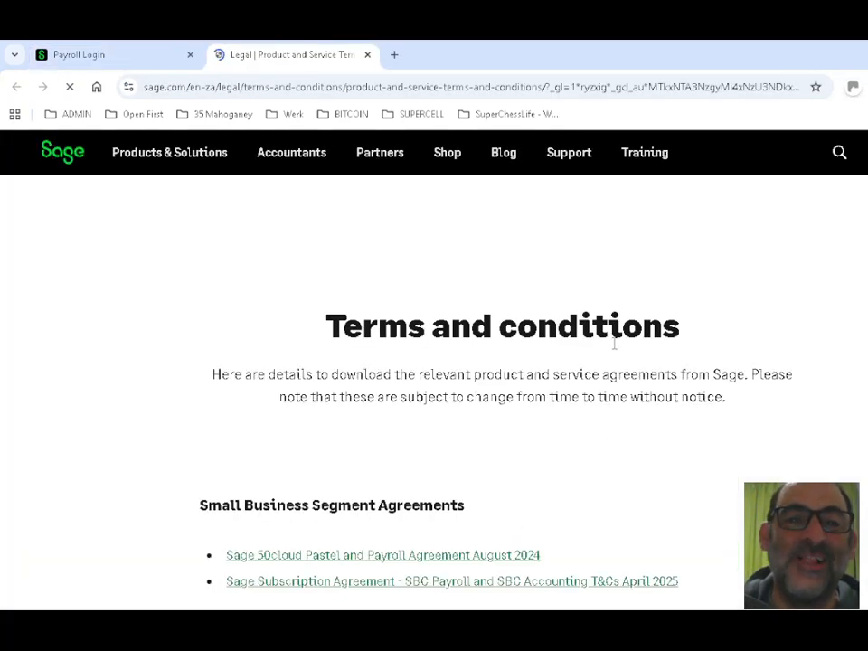
pyautogui.scroll(-3, 589, 336)
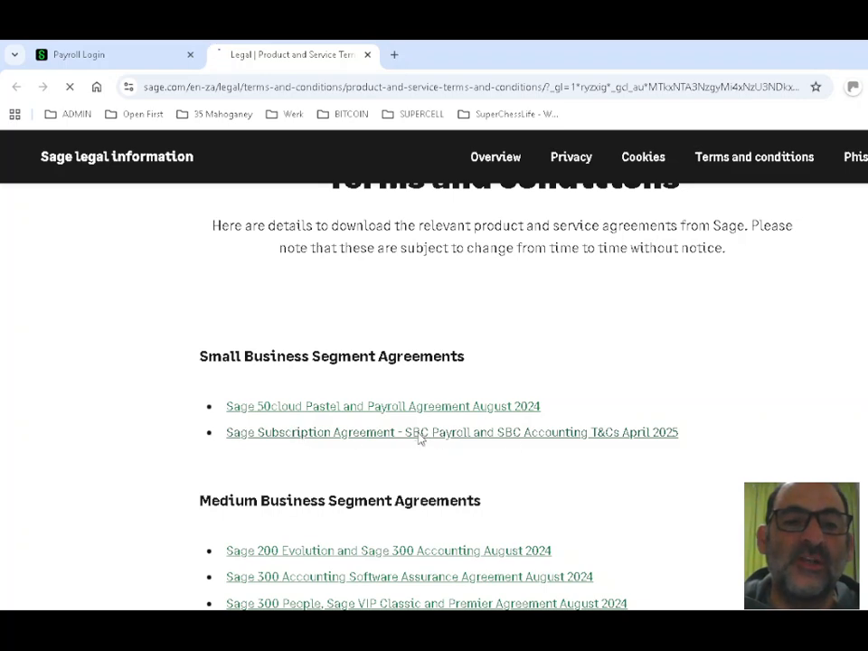
pyautogui.scroll(-2, 711, 312)
pyautogui.scroll(4, 711, 312)
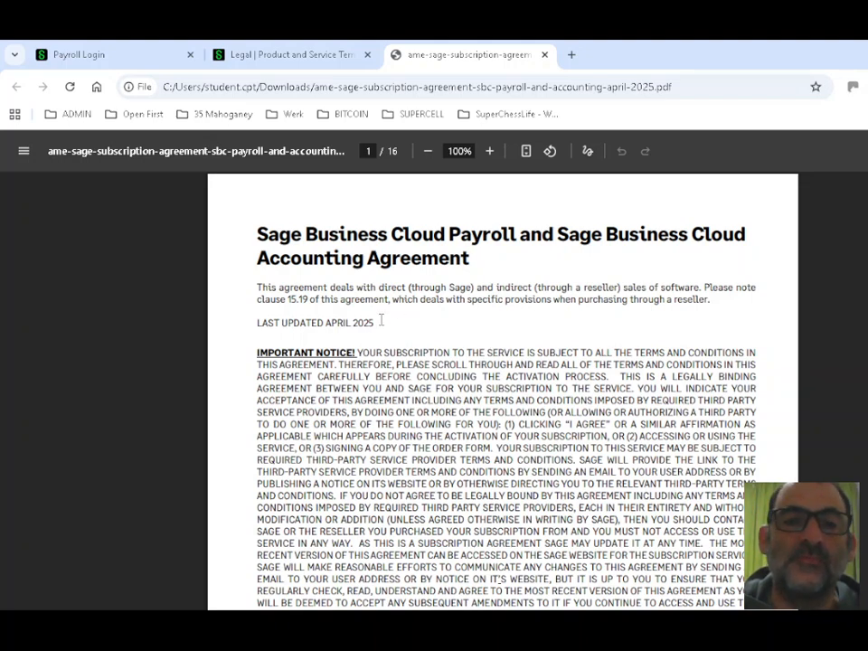
# Step: Read through the Sage Business Cloud Payroll and Accounting agreement, from the definitions to the liability clauses in section 7
pyautogui.scroll(-5, 380, 320)
pyautogui.scroll(-5, 492, 362)
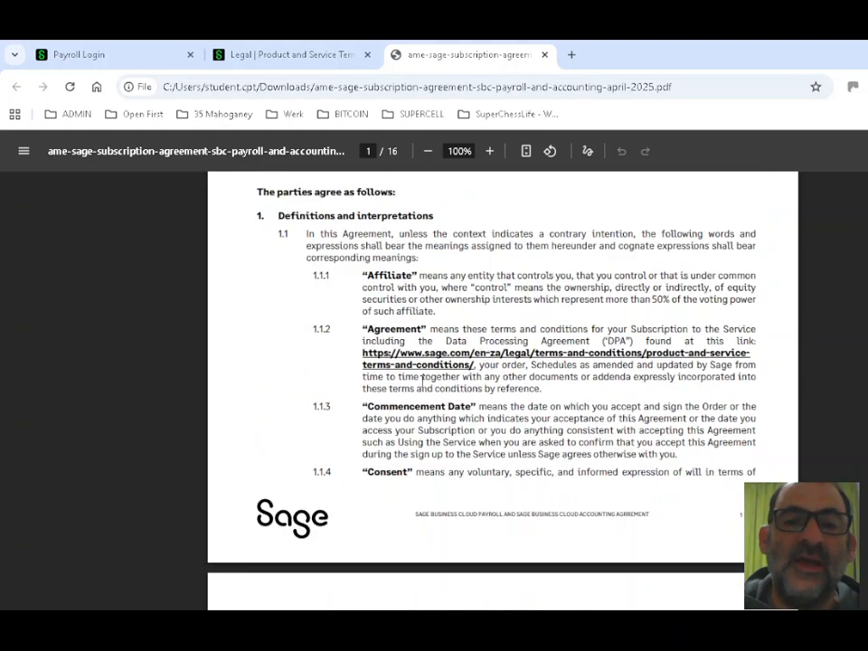
pyautogui.scroll(-20, 423, 382)
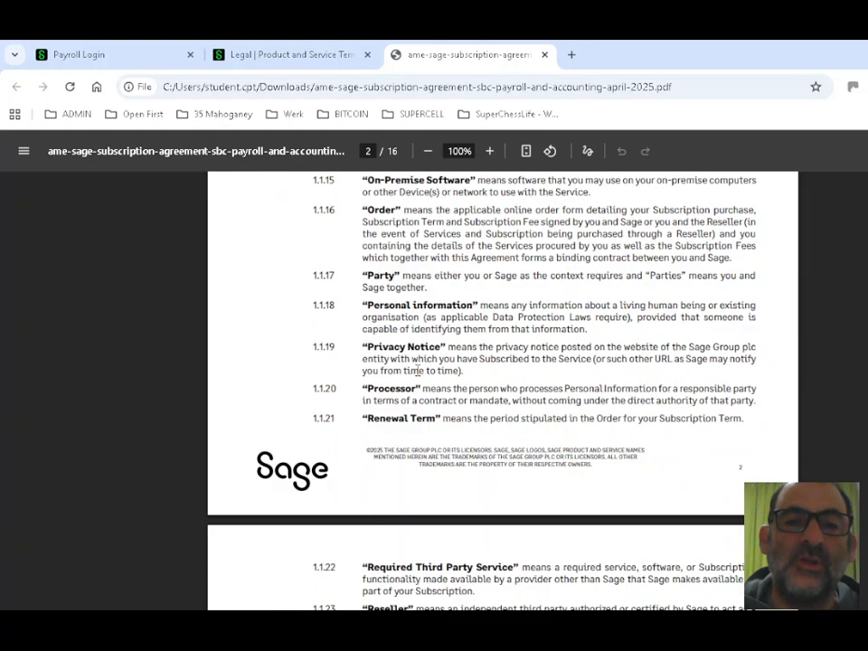
pyautogui.scroll(-12, 418, 371)
pyautogui.scroll(5, 426, 365)
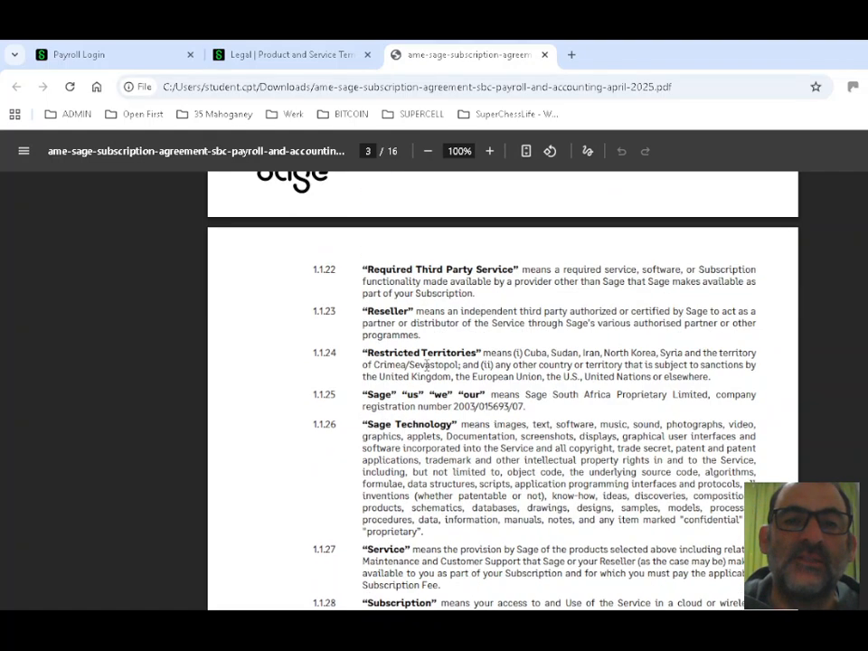
pyautogui.scroll(-8, 439, 408)
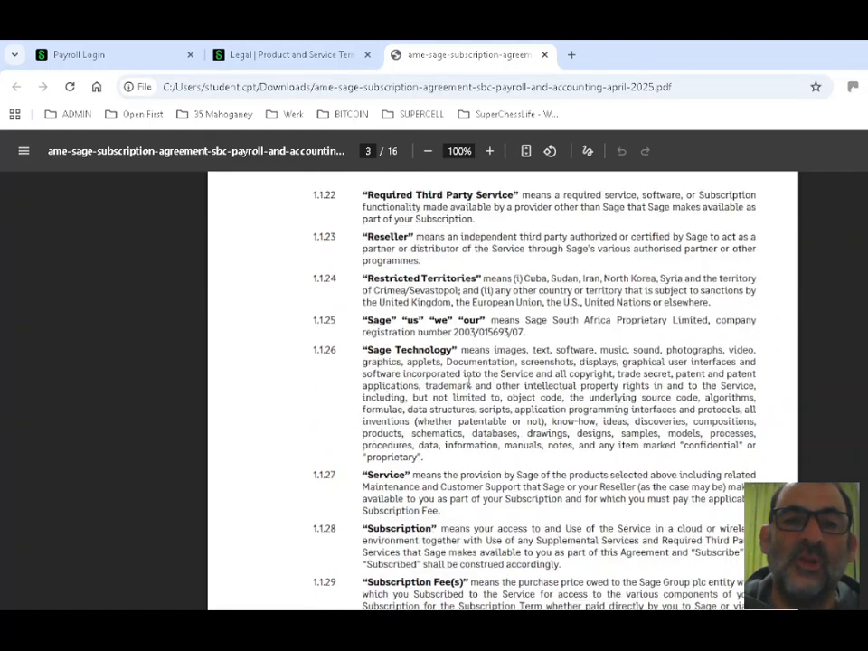
pyautogui.scroll(-17, 464, 375)
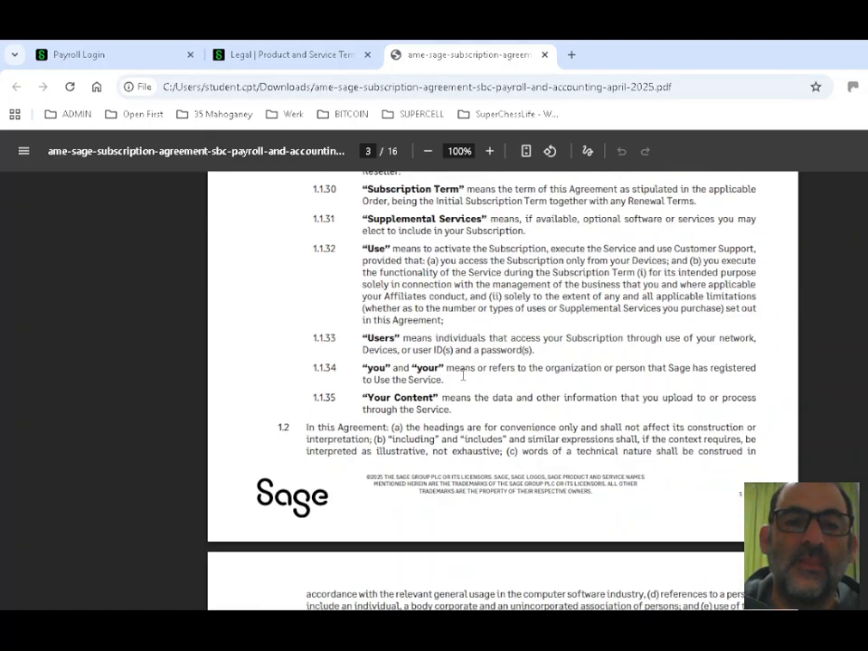
pyautogui.scroll(-20, 464, 375)
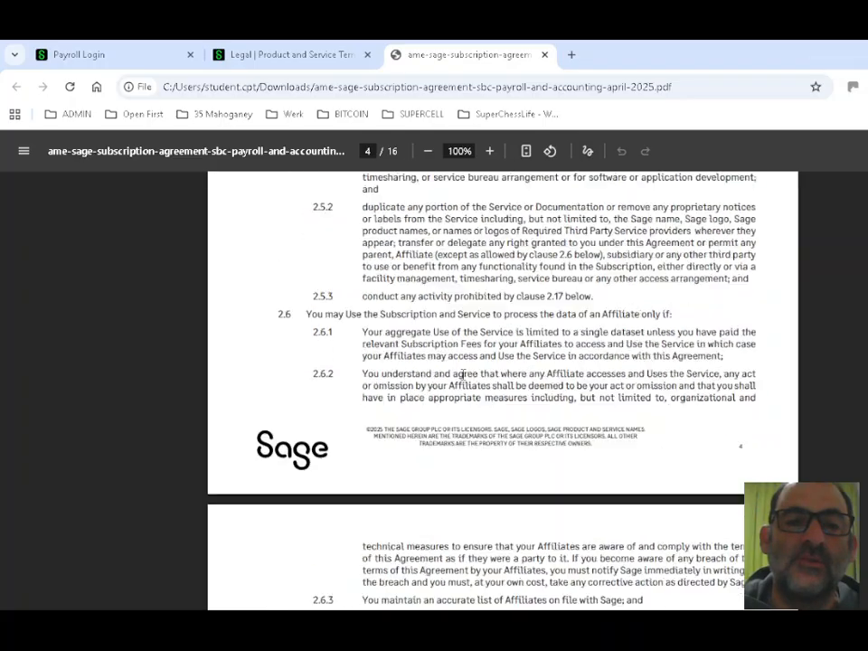
pyautogui.scroll(-20, 463, 376)
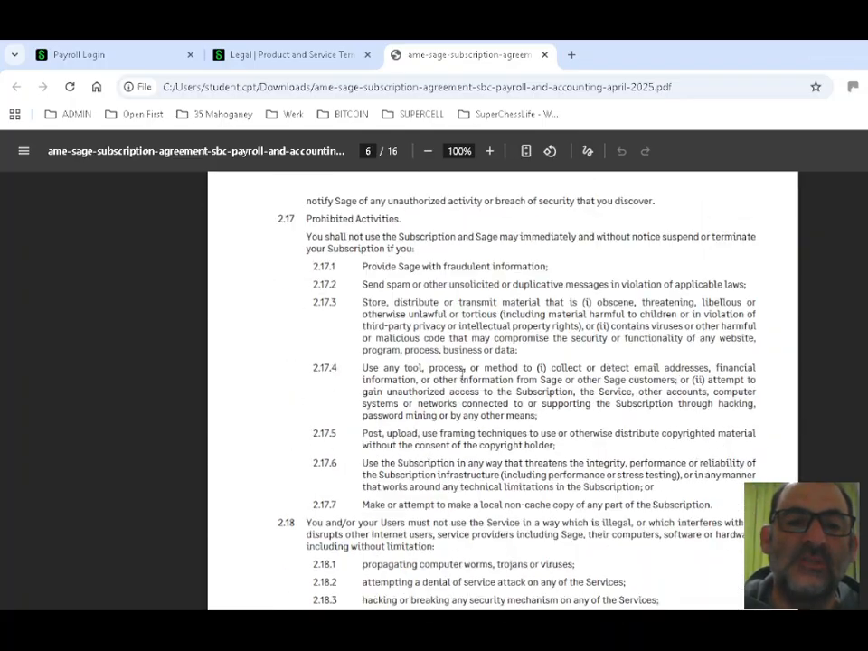
pyautogui.scroll(-8, 463, 373)
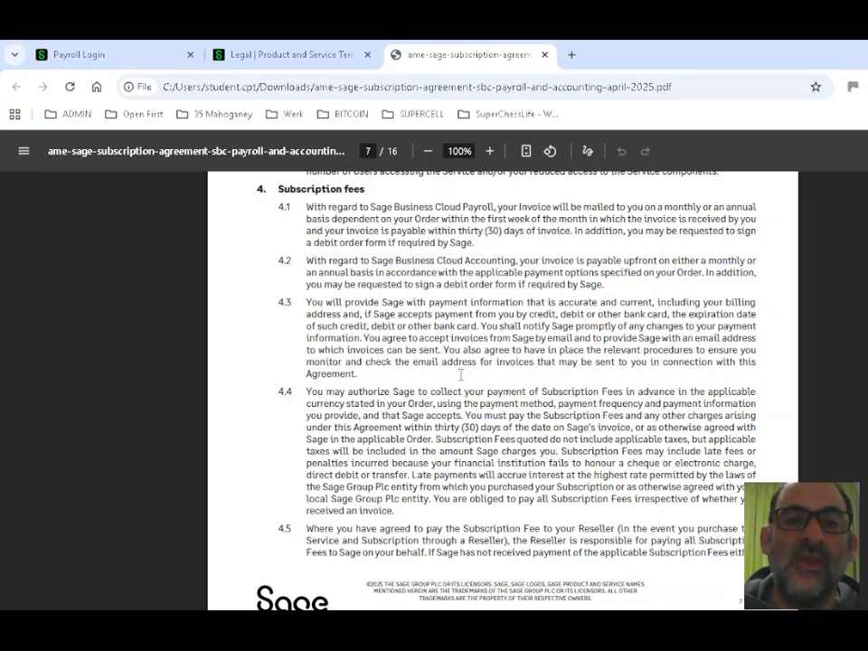
pyautogui.scroll(-12, 461, 375)
pyautogui.scroll(-14, 460, 375)
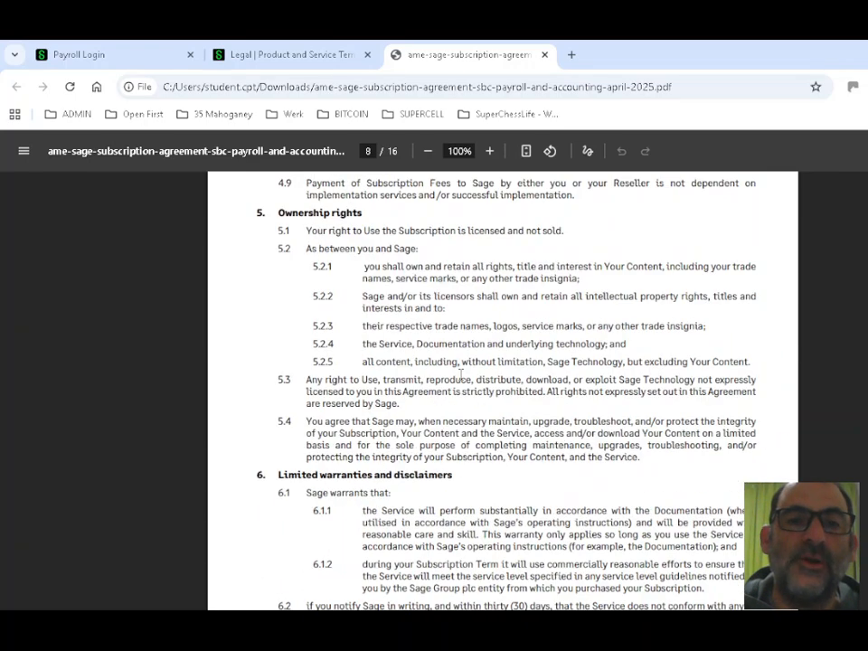
pyautogui.scroll(-12, 460, 373)
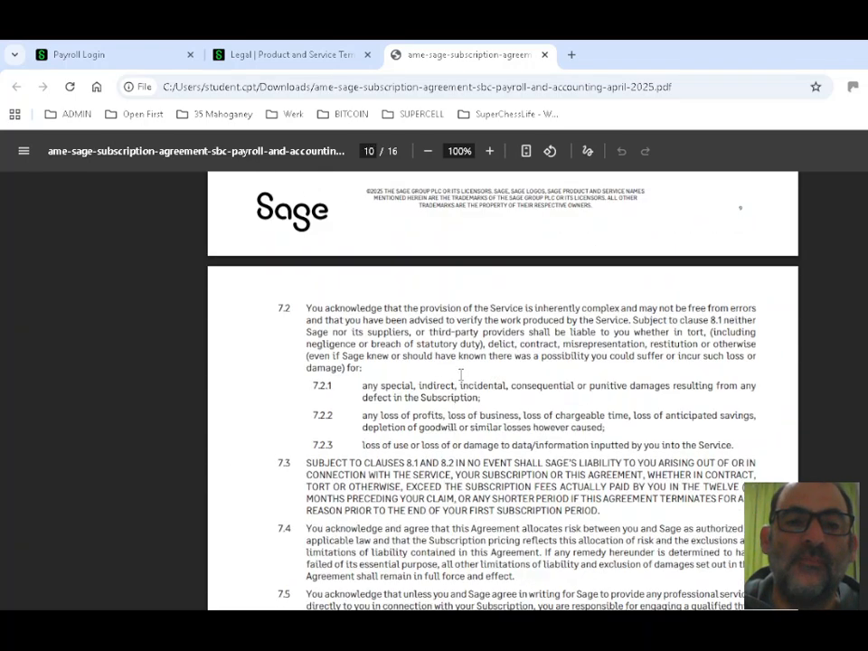
# Step: Return to the account creation form and accept the Terms and Conditions
pyautogui.click(310, 58)
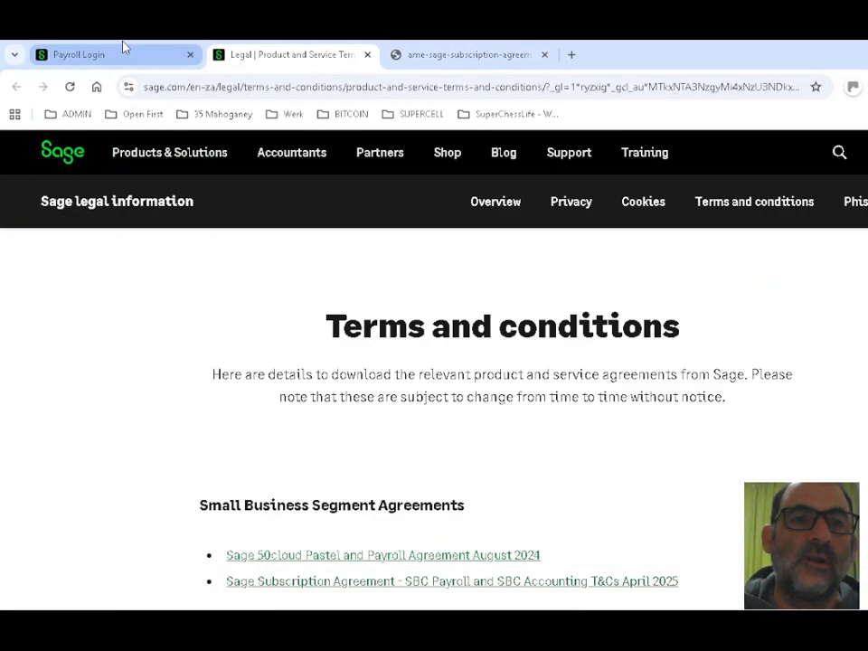
pyautogui.click(123, 47)
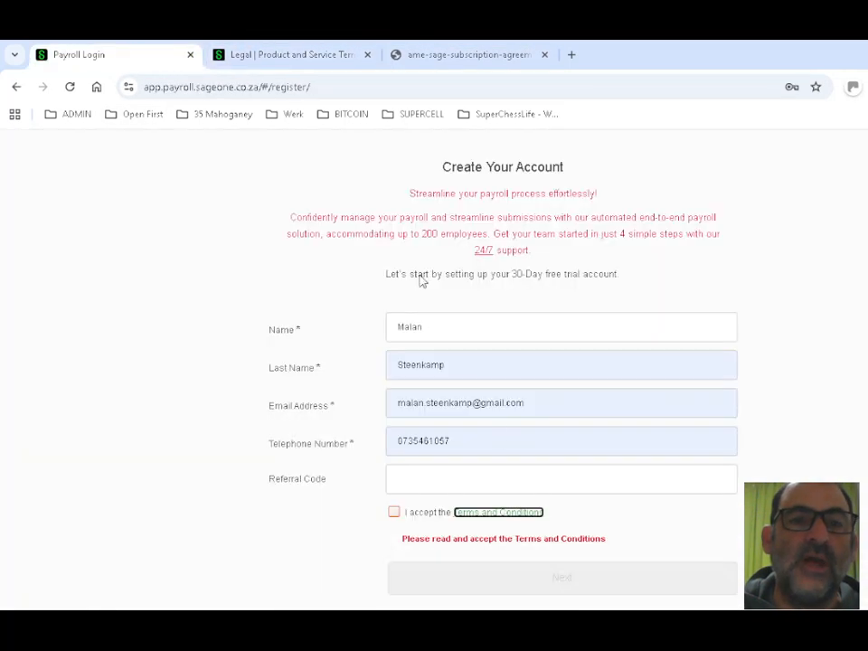
pyautogui.click(394, 512)
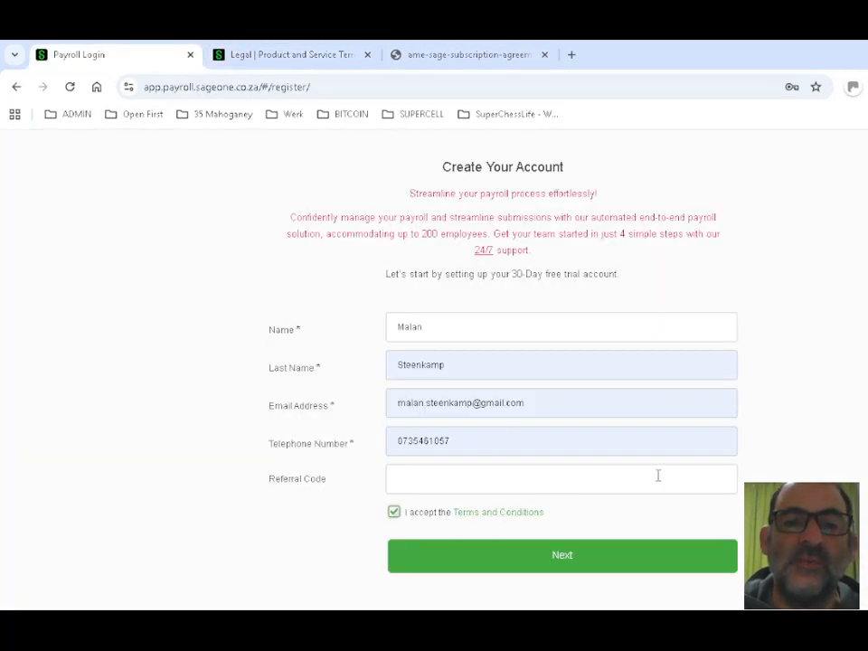
# Step: Continue to the password setup, enter and confirm the account password, and submit it
pyautogui.click(568, 561)
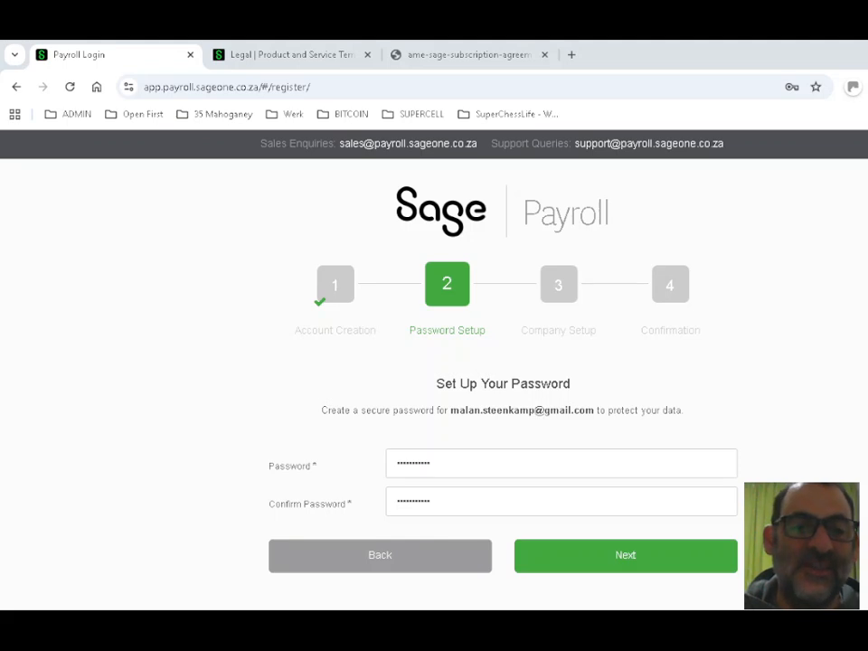
pyautogui.click(616, 558)
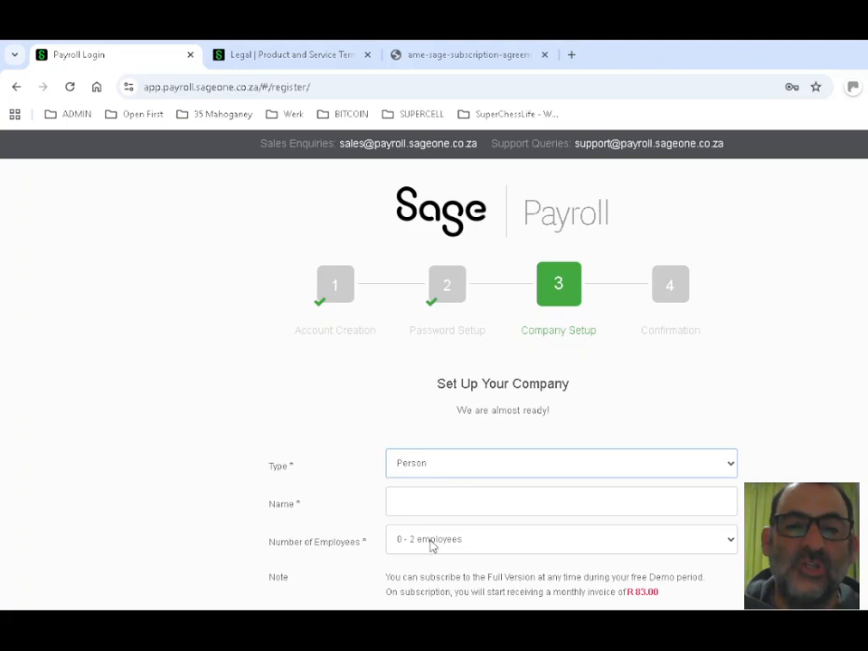
# Step: Fill in the name field of the company setup for the type Person
pyautogui.click(429, 495)
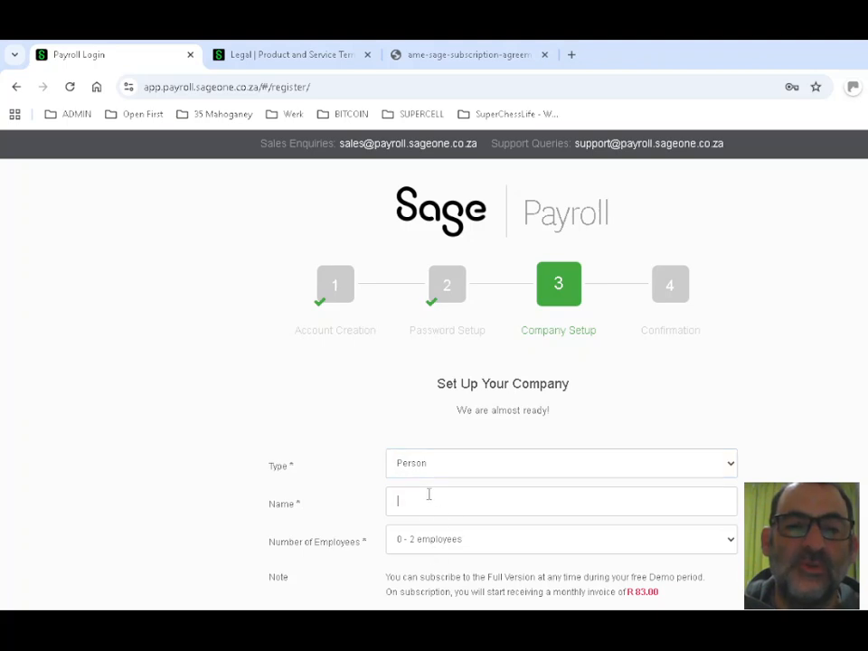
pyautogui.click(519, 438)
pyautogui.scroll(-1, 546, 539)
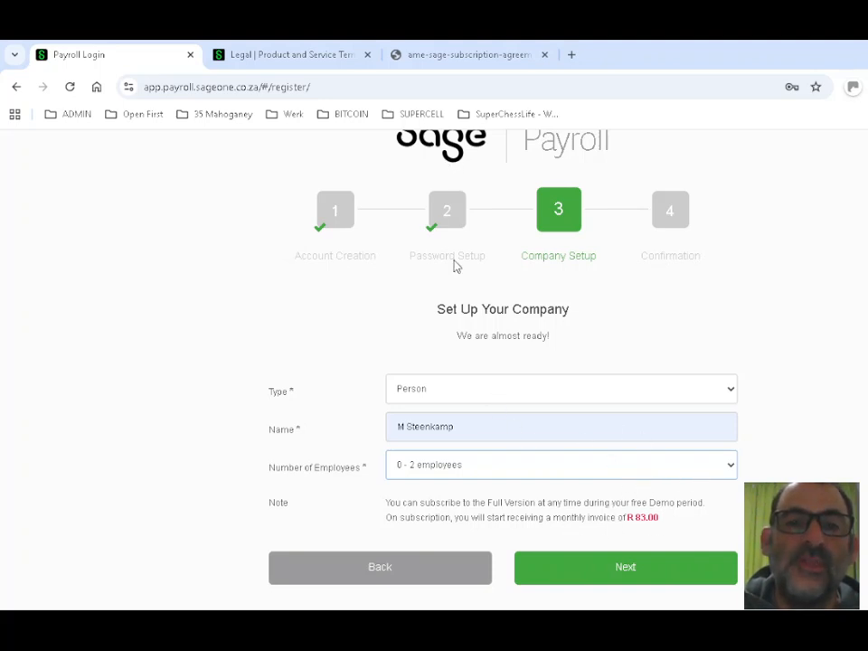
# Step: Compare the monthly fee for 101 - 110 and 51 - 60 employees, and set the number of employees to 200 +
pyautogui.click(446, 370)
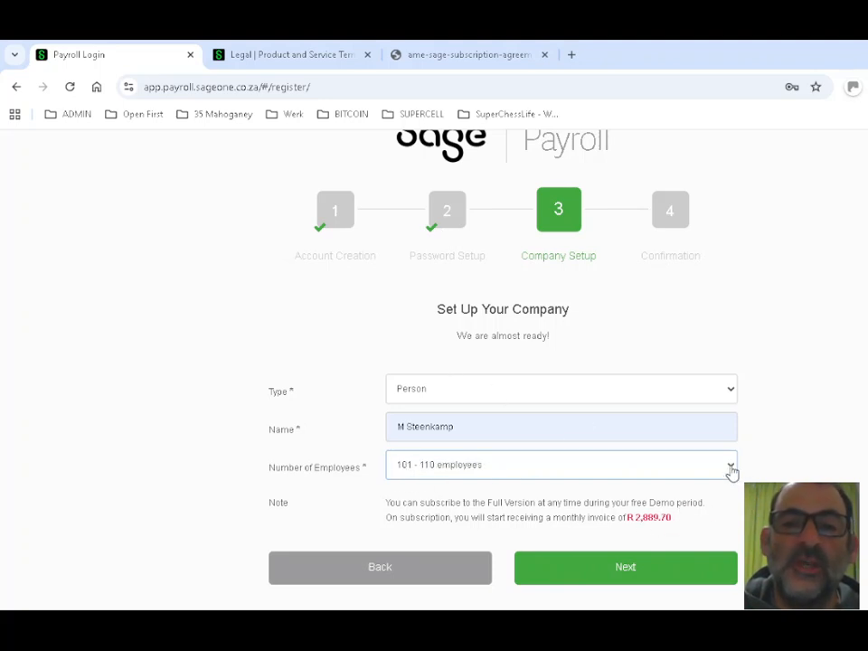
pyautogui.click(431, 260)
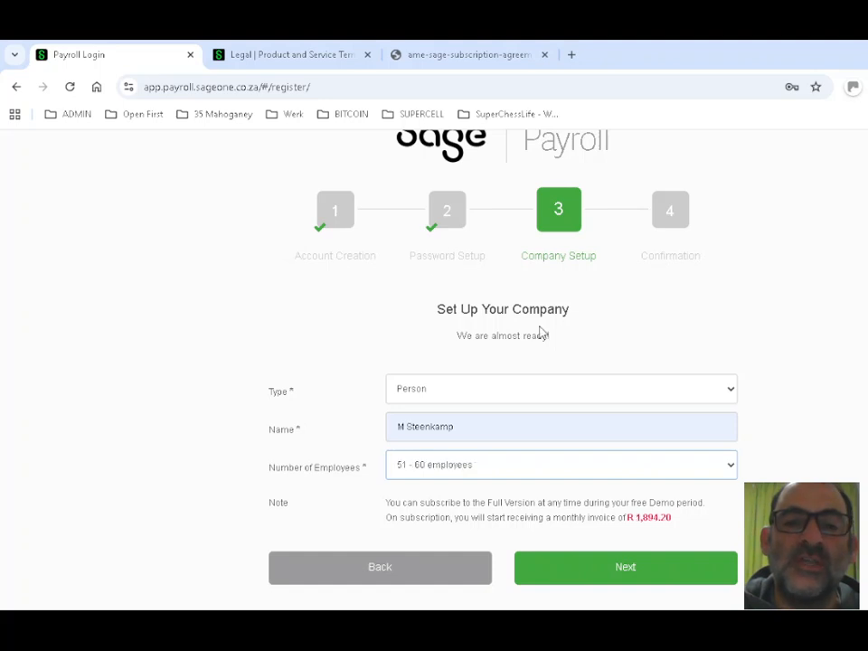
pyautogui.click(730, 467)
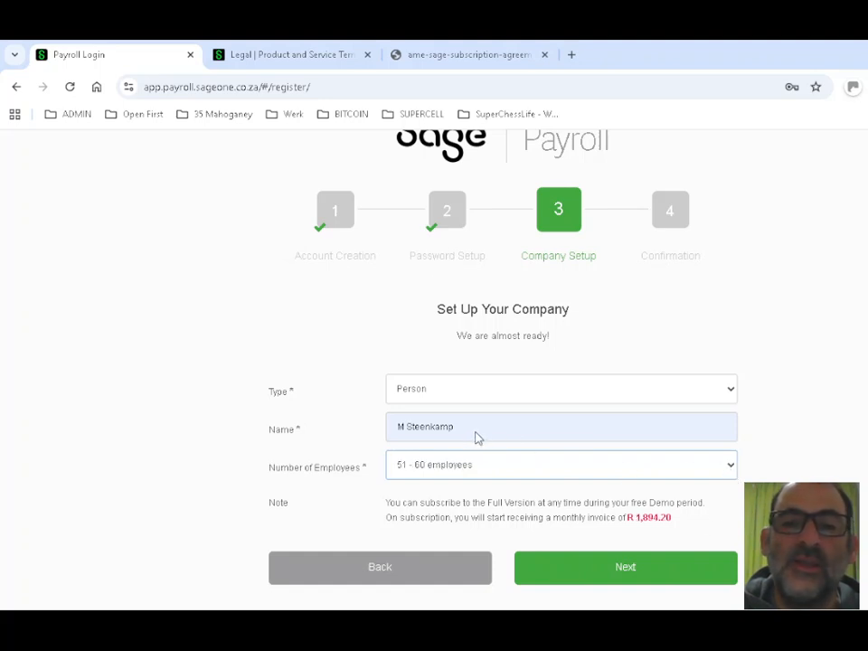
pyautogui.click(442, 438)
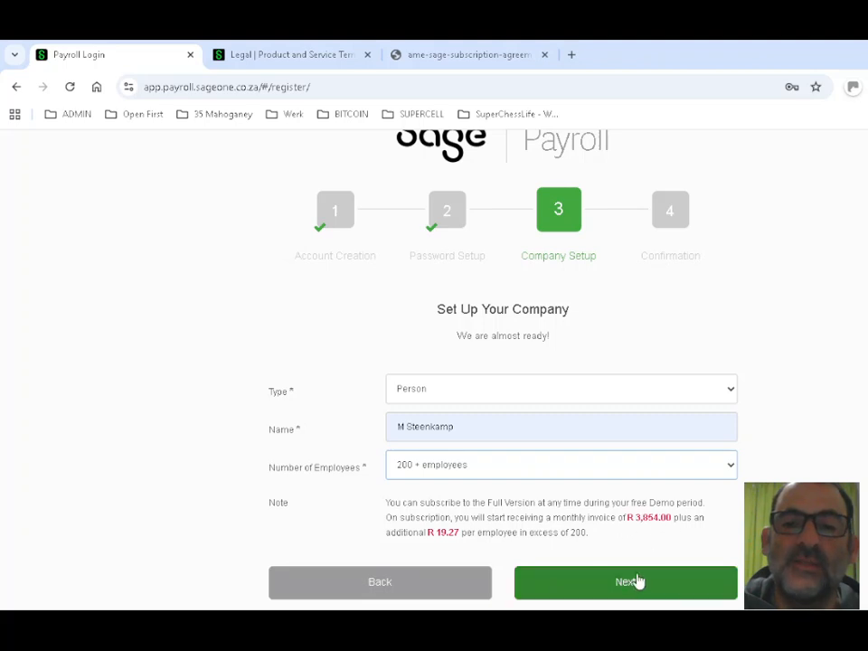
pyautogui.click(449, 609)
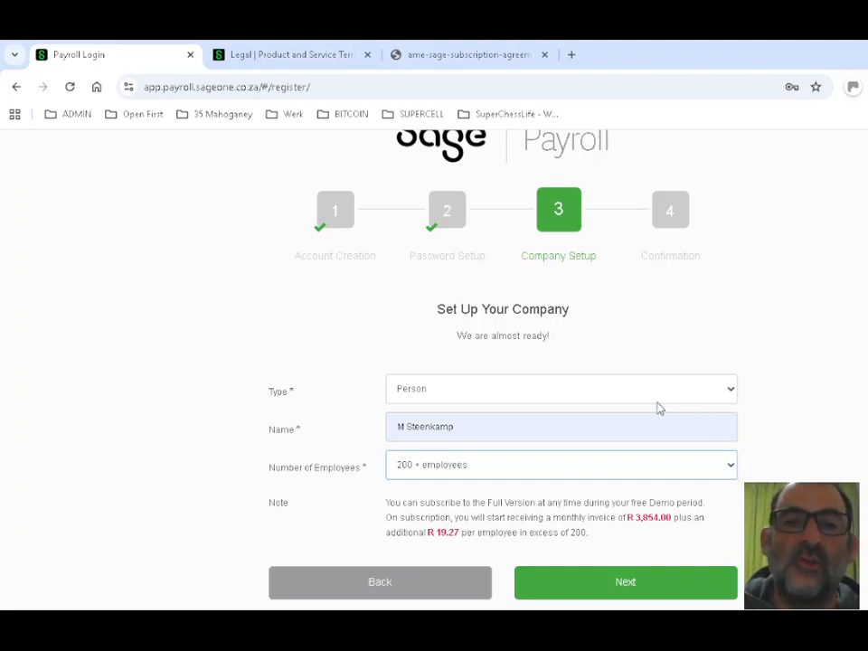
# Step: Set the number of employees to 0 - 2, submit the company setup and acknowledge the registration confirmation
pyautogui.click(488, 359)
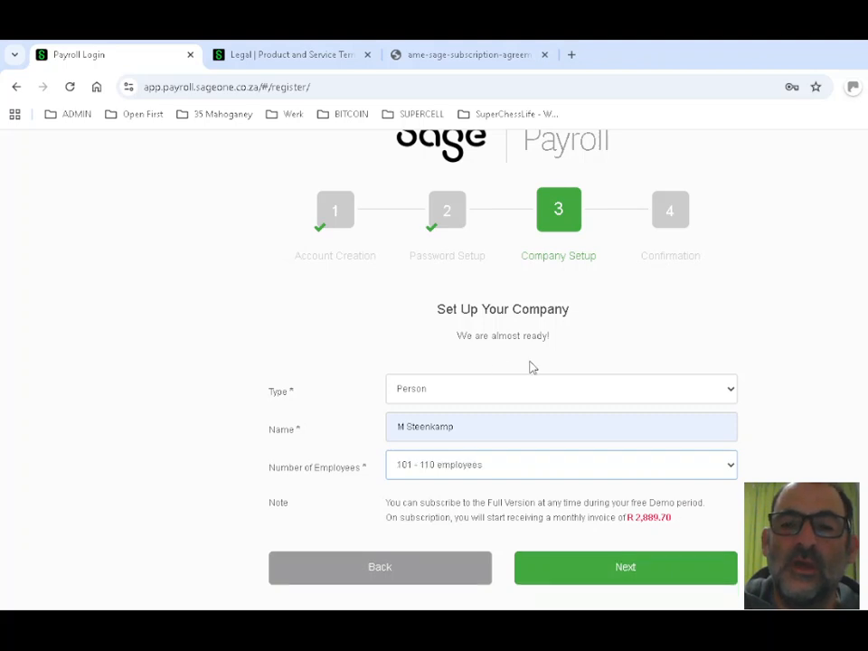
pyautogui.click(723, 471)
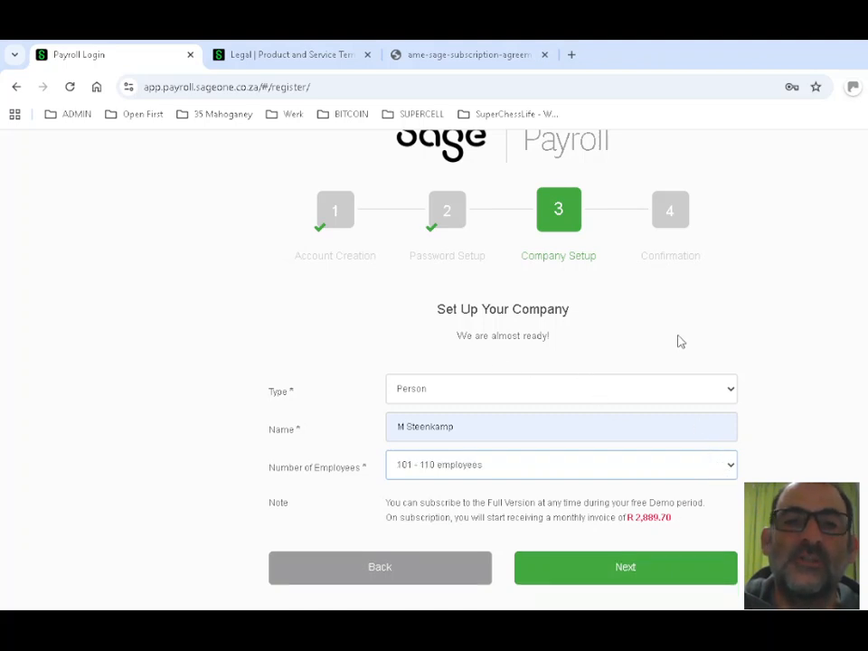
pyautogui.click(454, 107)
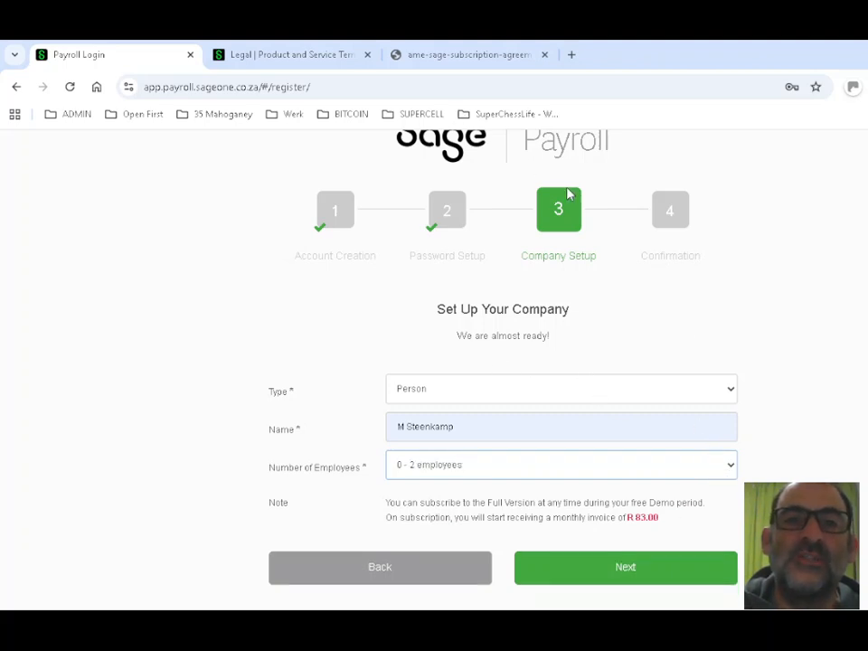
pyautogui.click(636, 571)
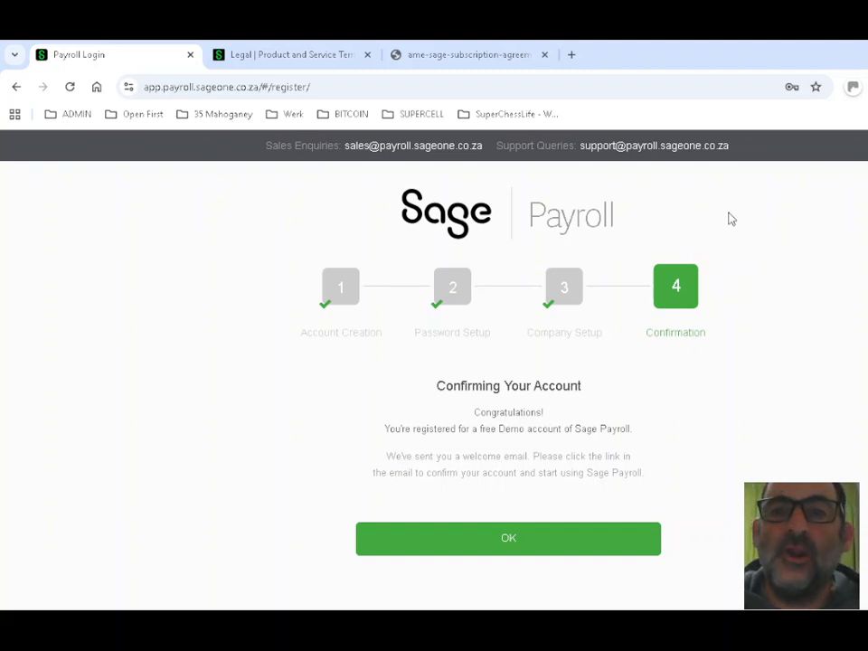
pyautogui.click(534, 545)
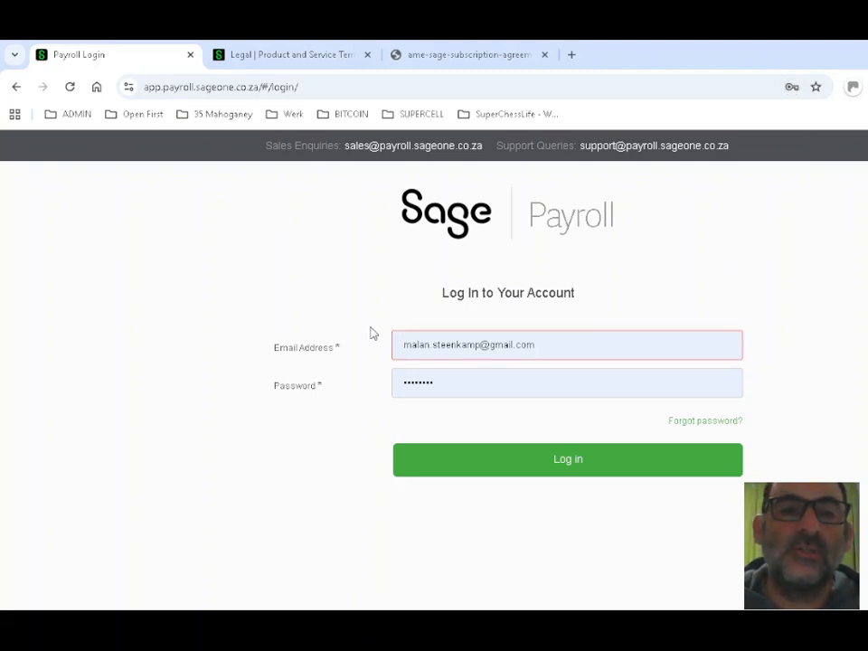
# Step: Log in to the newly registered account, re-entering the account password
pyautogui.click(552, 469)
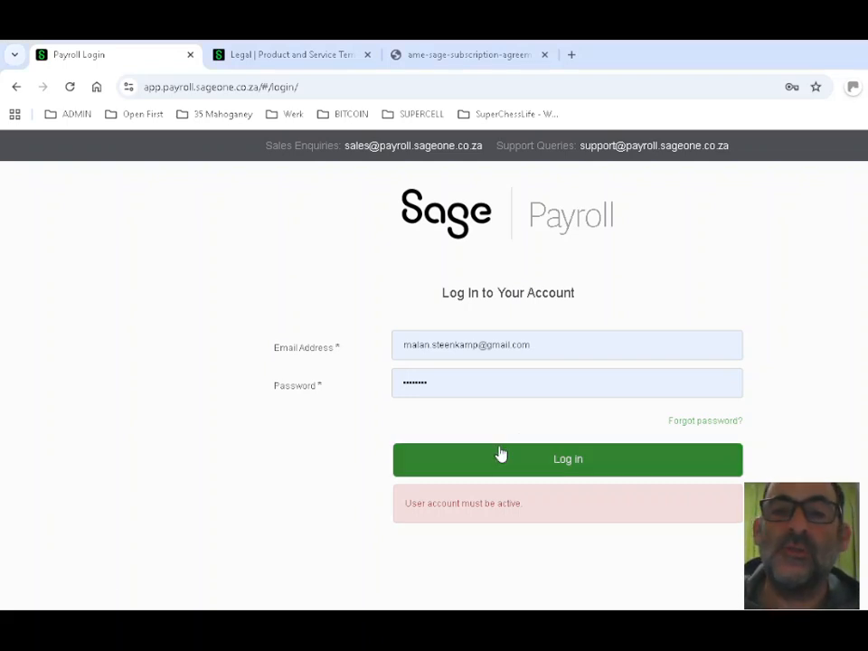
pyautogui.click(529, 468)
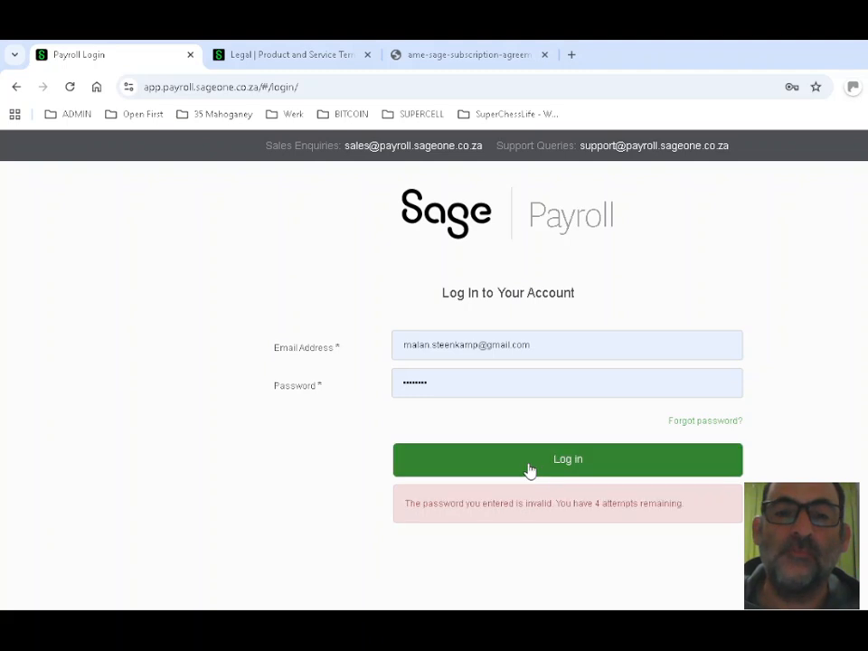
pyautogui.moveTo(458, 387); pyautogui.dragTo(364, 393)
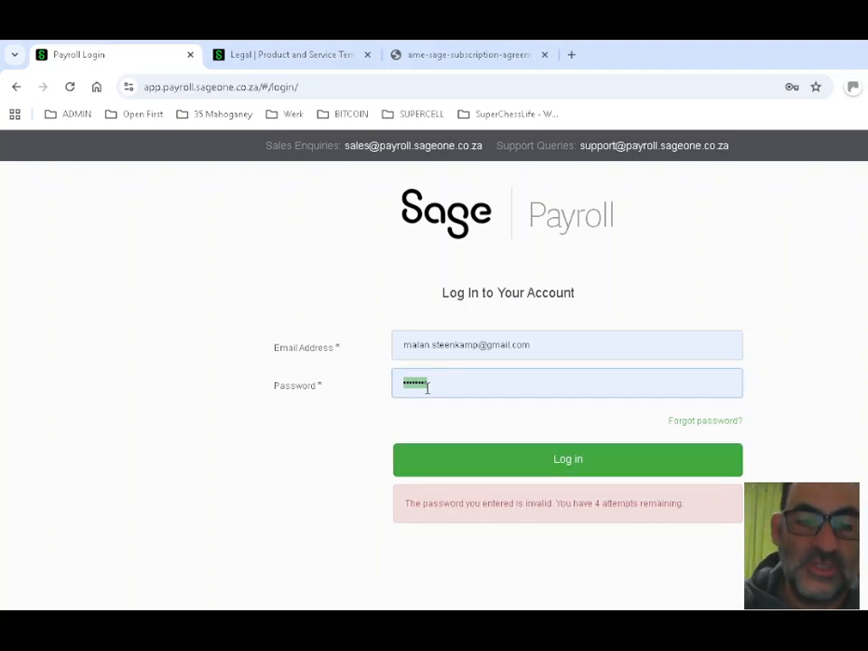
pyautogui.write('•••••••••••')
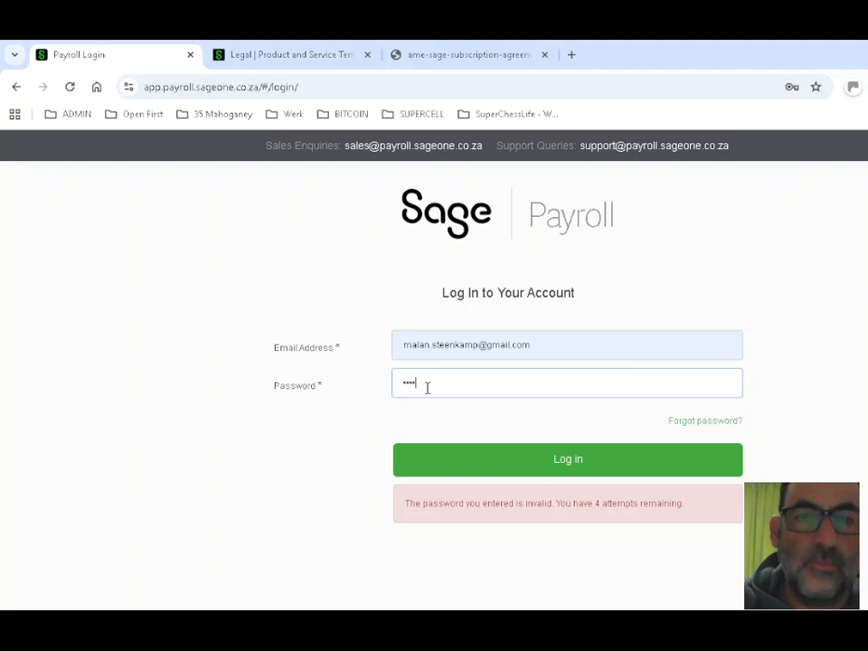
pyautogui.click(498, 461)
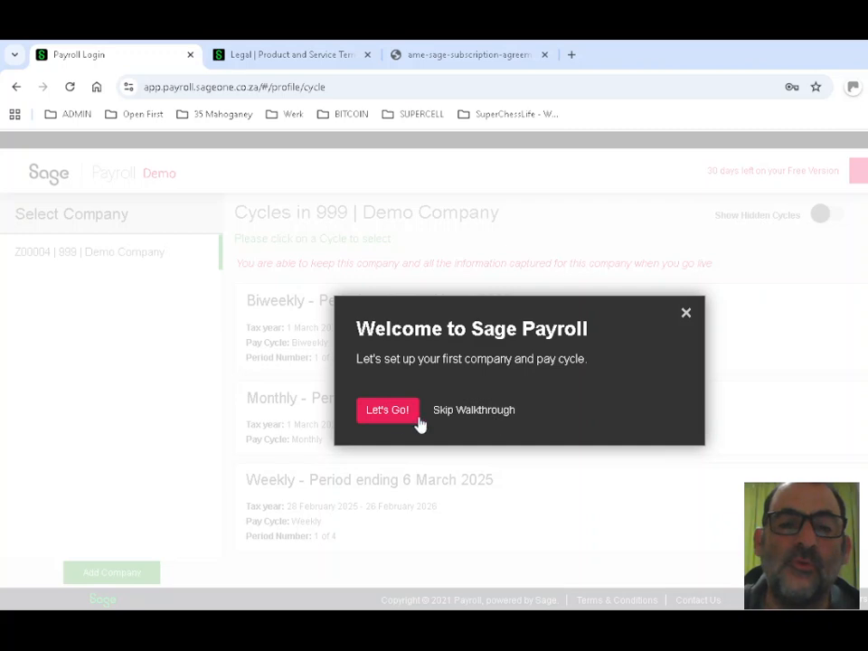
# Step: Start the welcome walkthrough, add a new company and set its company number to 001
pyautogui.click(387, 420)
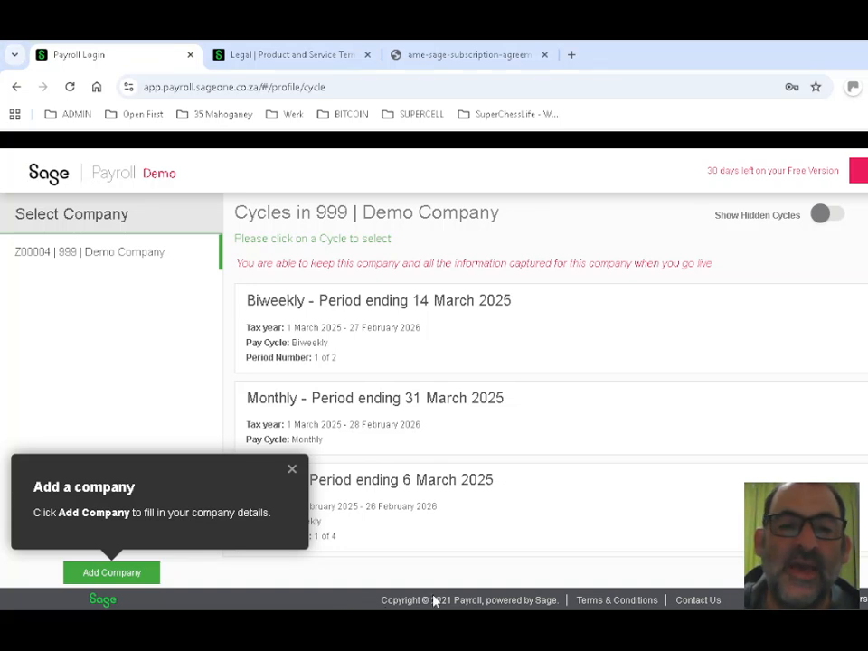
pyautogui.click(134, 574)
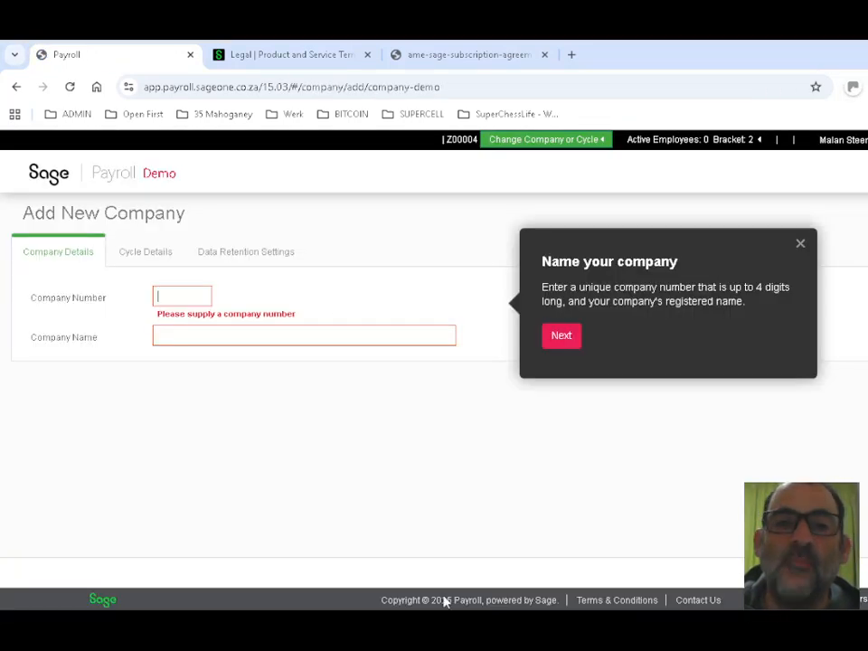
pyautogui.click(166, 287)
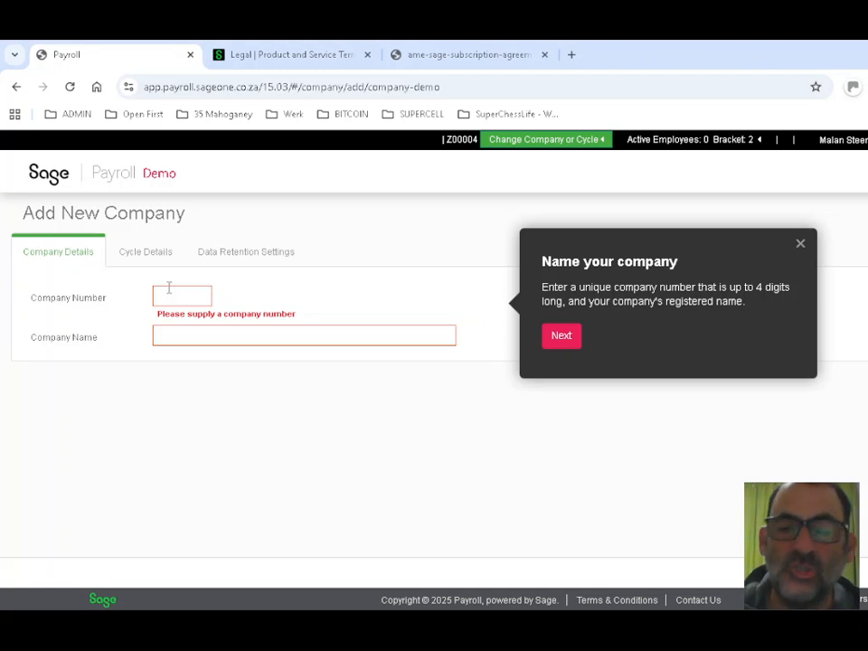
pyautogui.write('001')
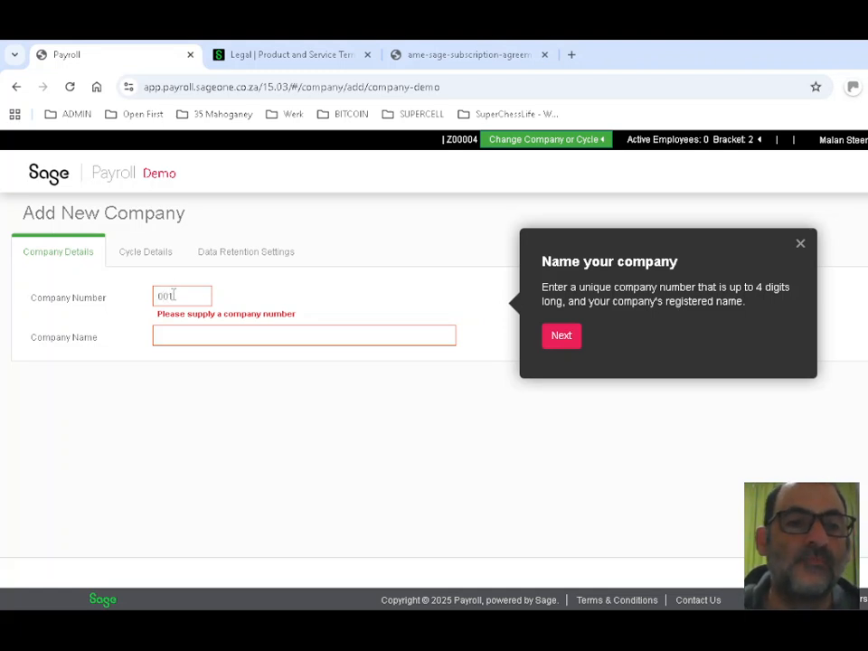
# Step: Fill in the new company's name and continue to its cycle details
pyautogui.click(179, 335)
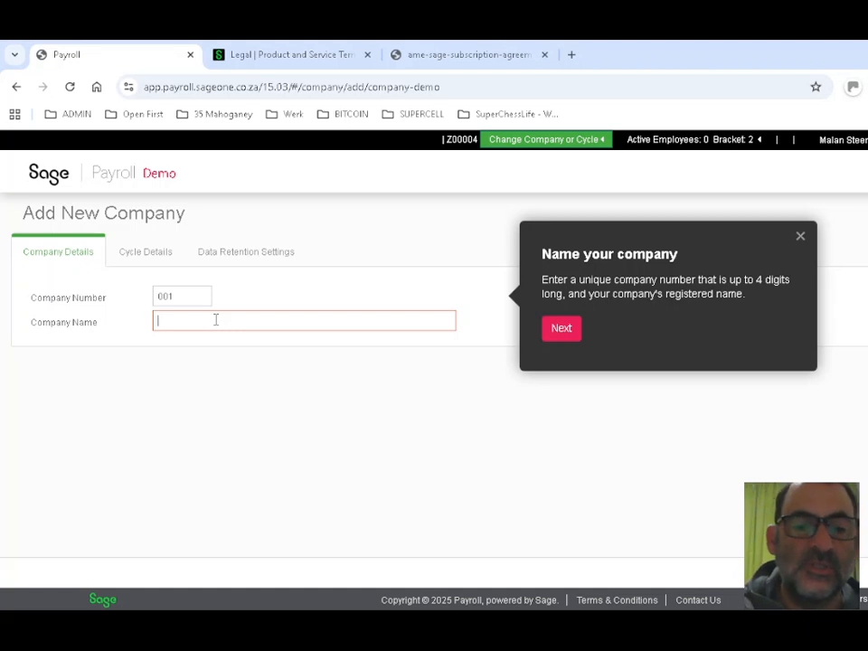
pyautogui.write('Mal')
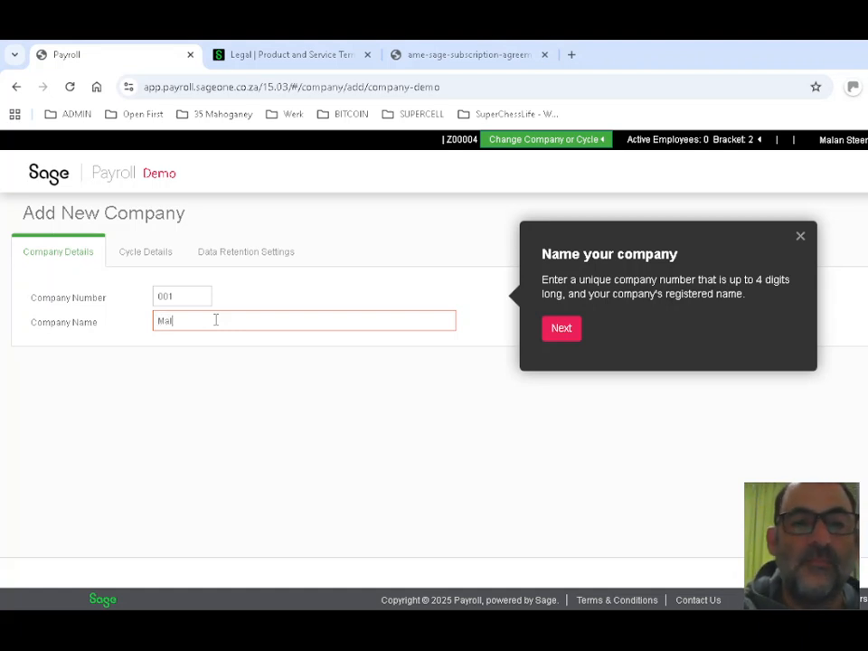
pyautogui.write('an a')
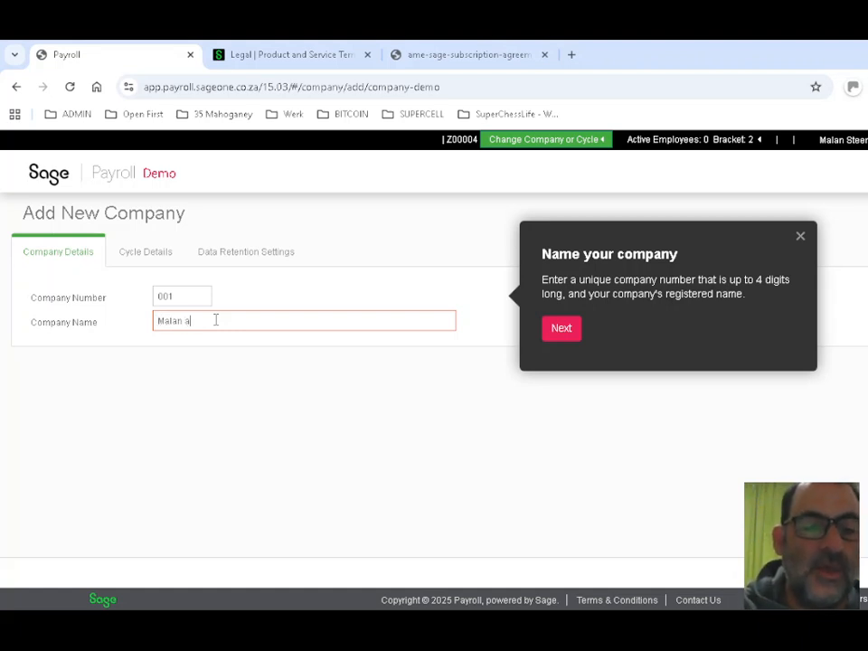
pyautogui.write('nd ')
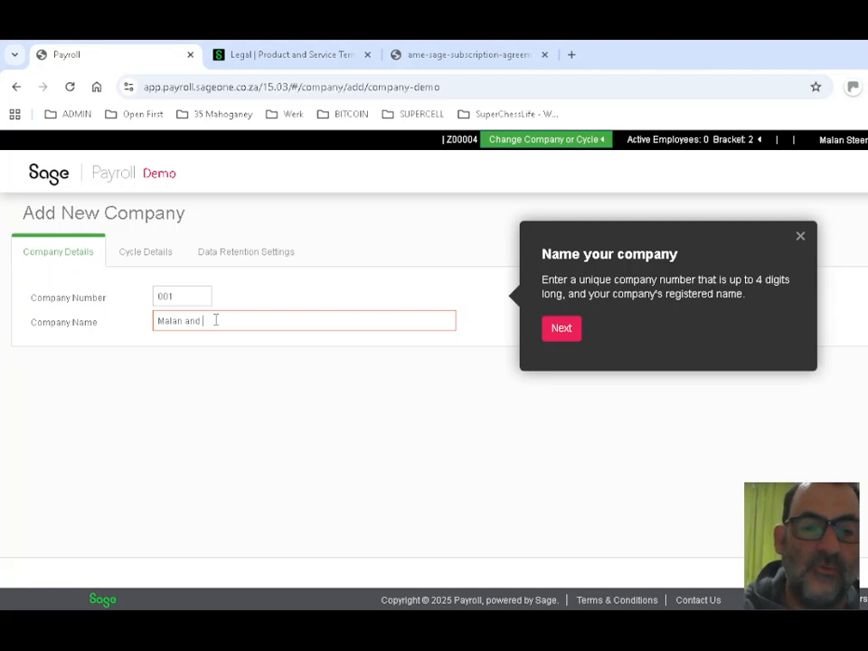
pyautogui.write('Frie')
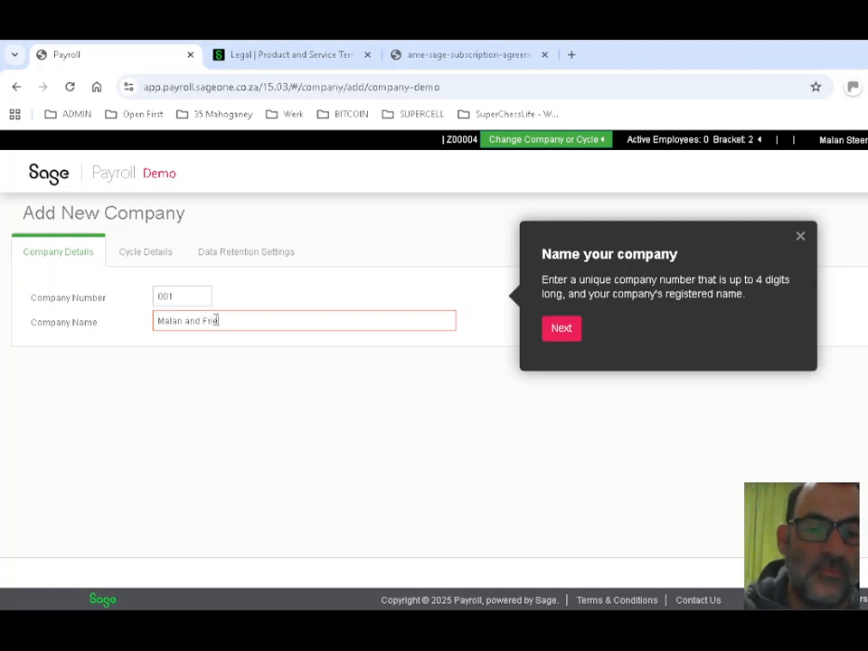
pyautogui.write('nds')
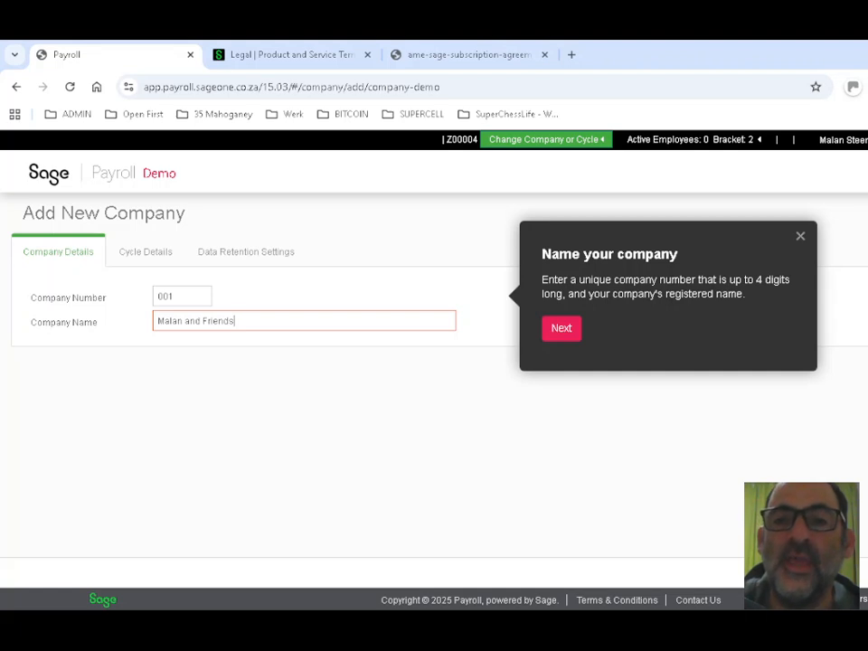
pyautogui.click(866, 573)
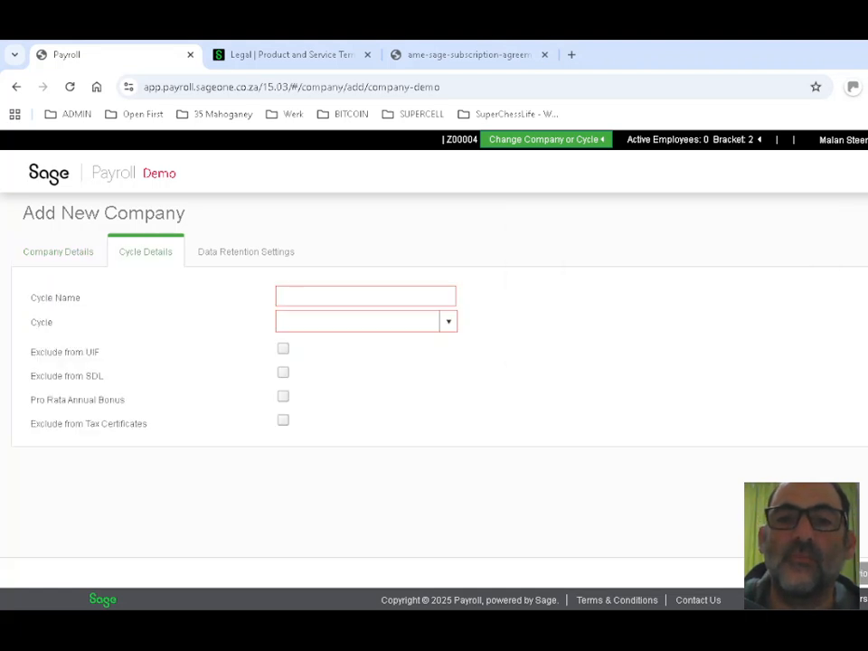
# Step: Name the pay cycle Monthly and set the cycle type to Monthly
pyautogui.click(290, 295)
pyautogui.write('Mont')
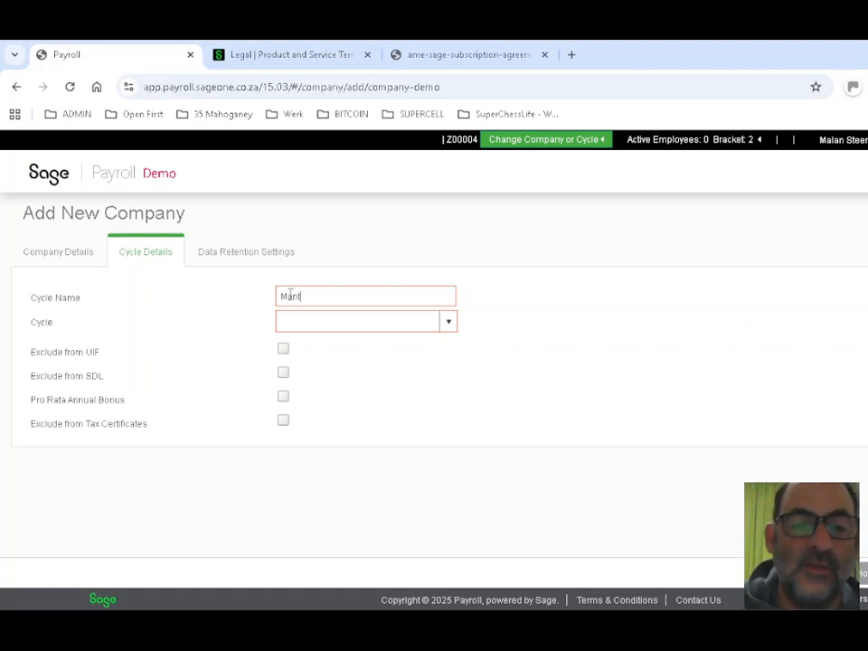
pyautogui.write('hl')
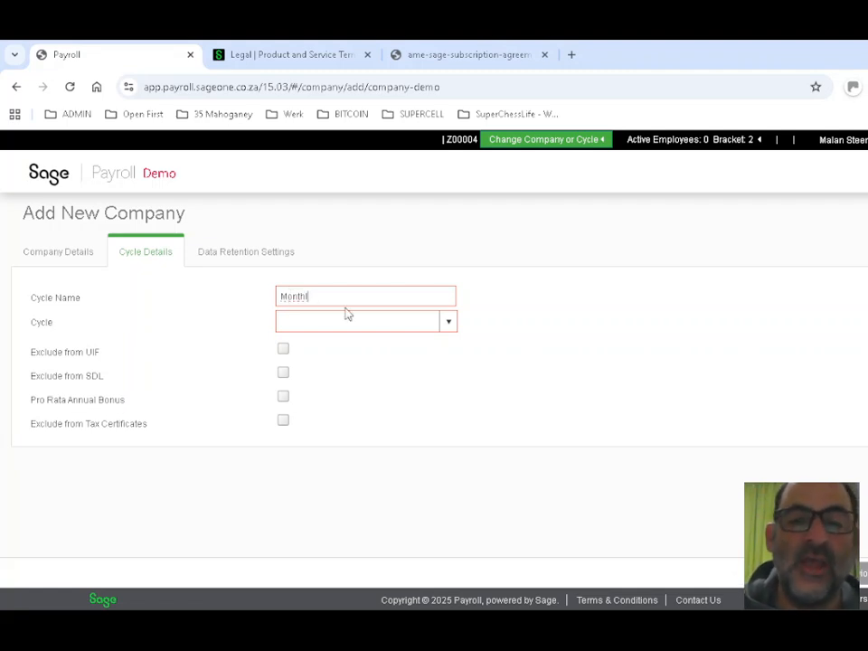
pyautogui.write('y')
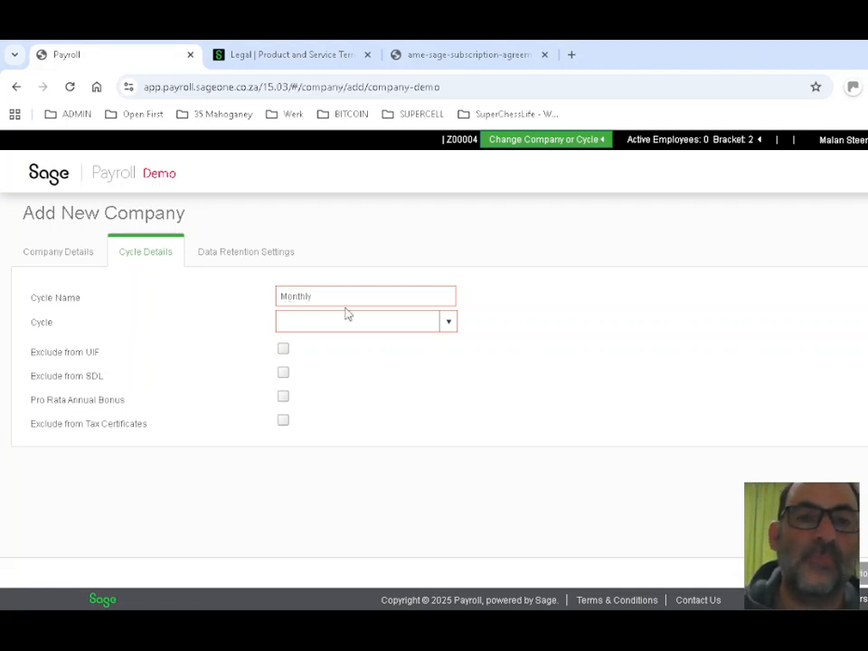
pyautogui.click(449, 326)
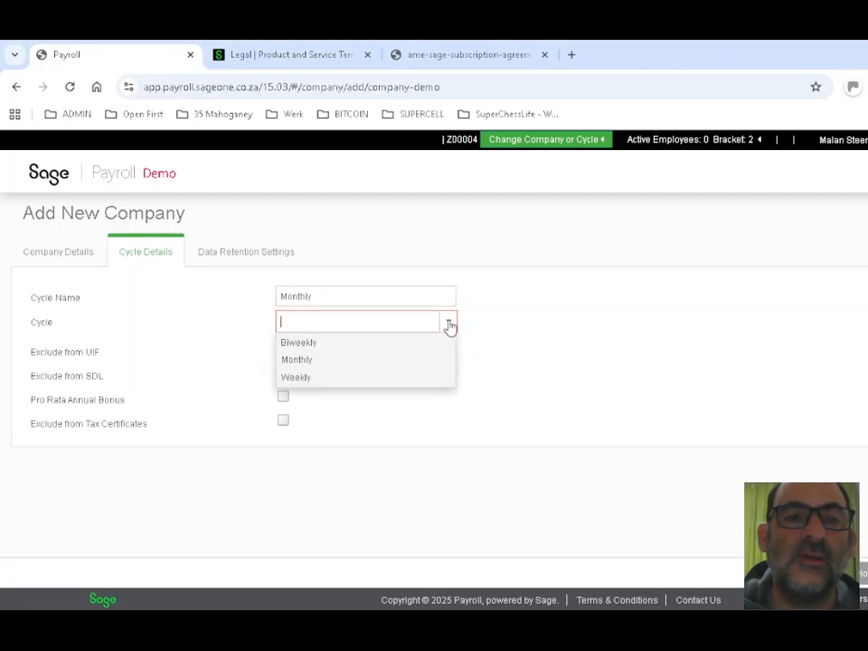
pyautogui.click(304, 363)
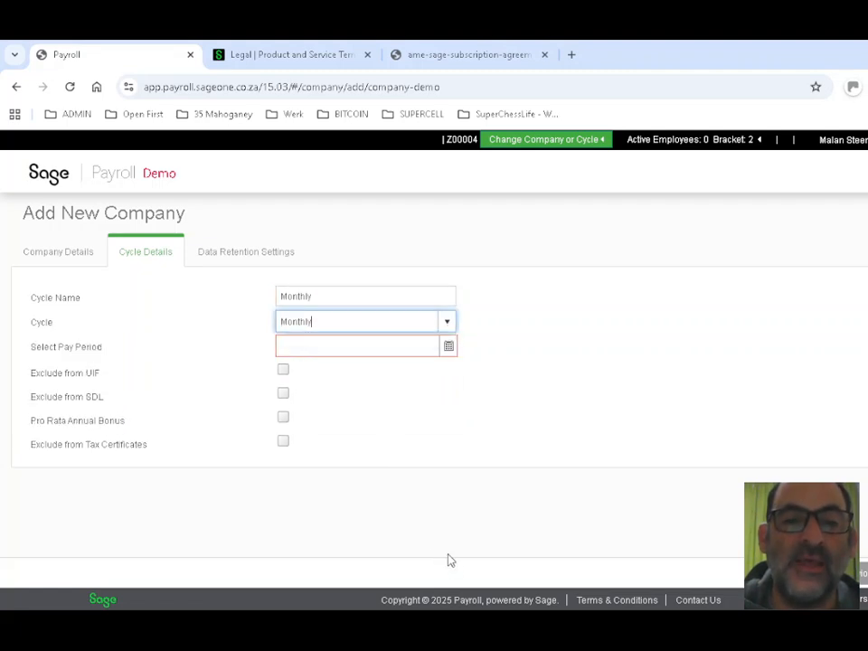
pyautogui.click(417, 604)
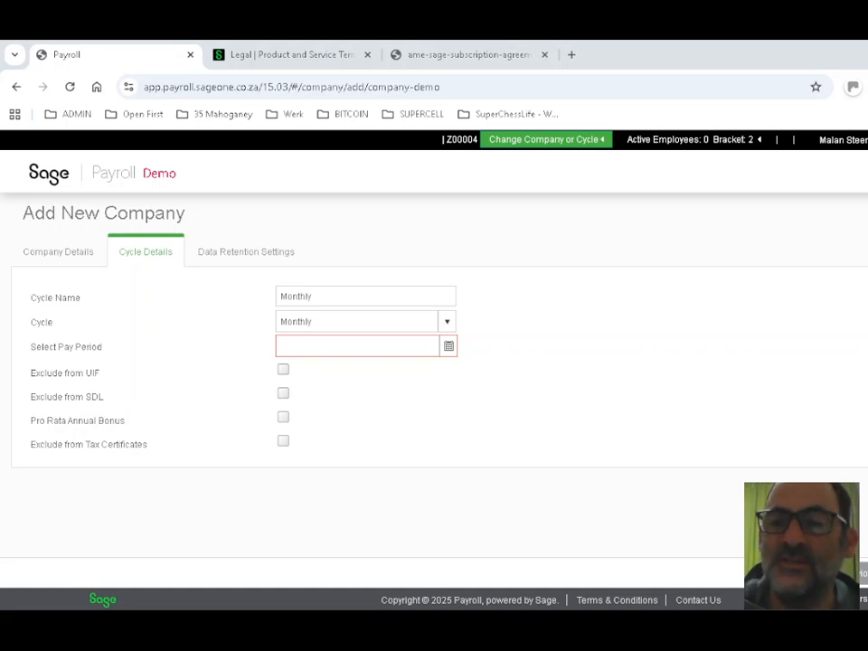
pyautogui.click(413, 604)
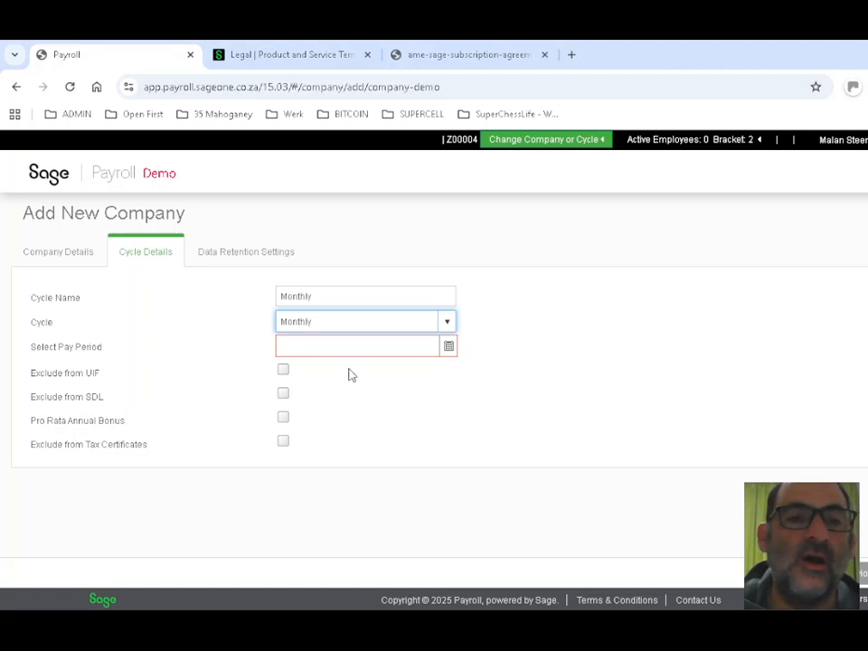
# Step: Set the pay period of the monthly cycle to March 2025
pyautogui.click(449, 349)
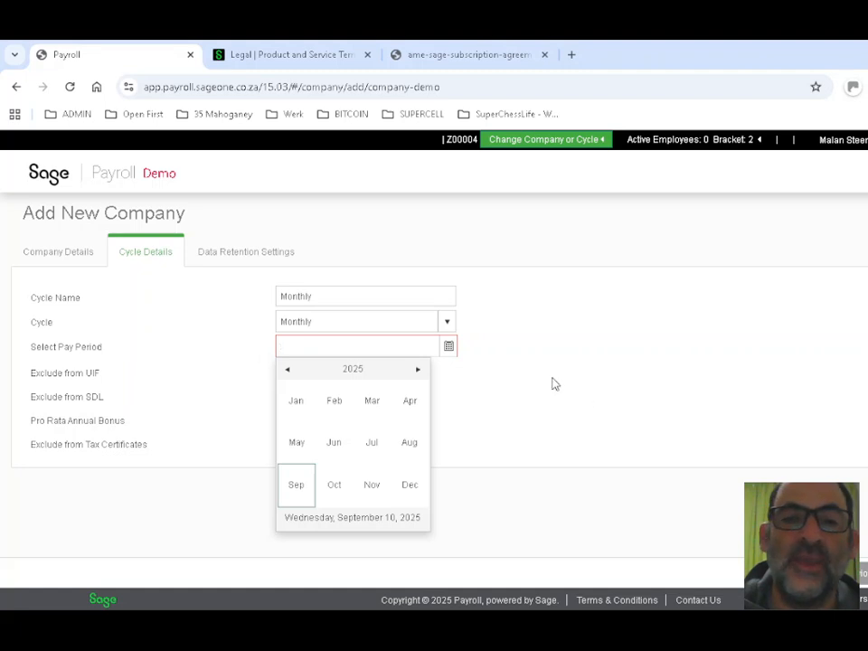
pyautogui.click(373, 404)
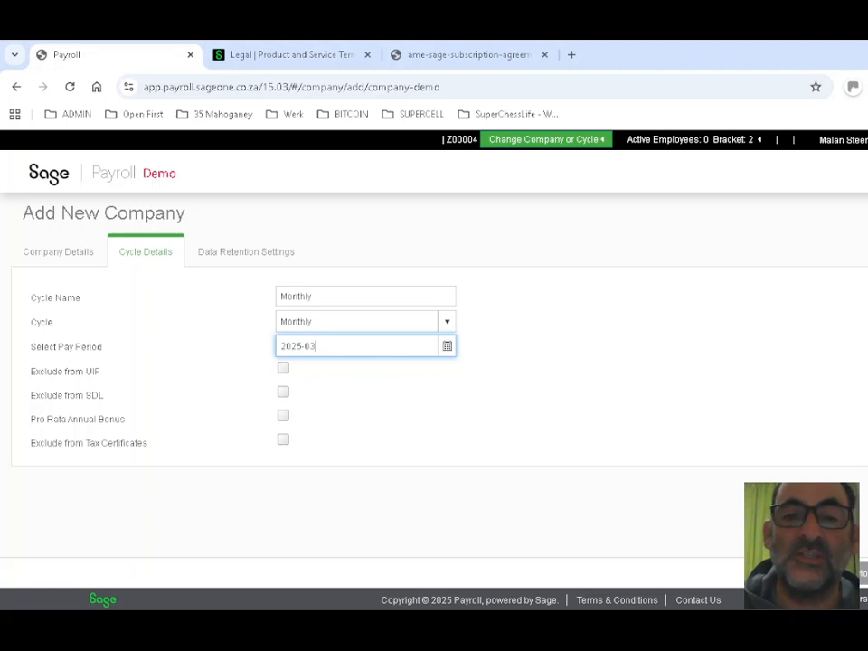
pyautogui.click(414, 601)
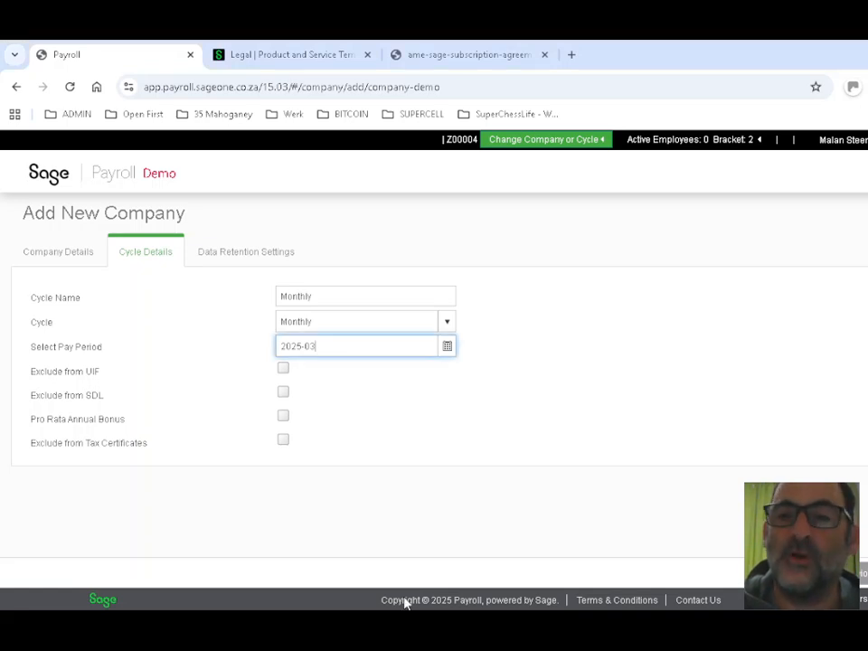
pyautogui.click(405, 603)
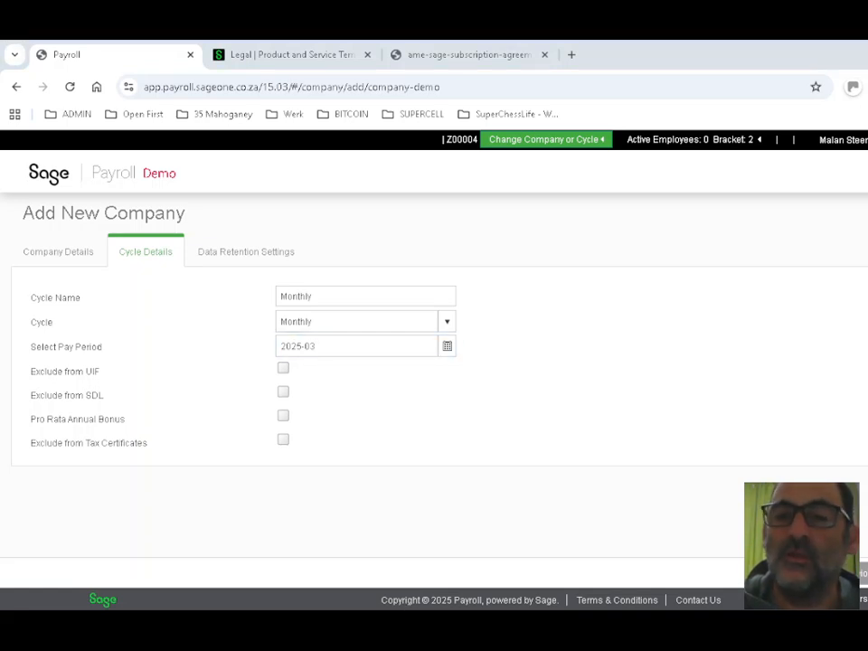
# Step: Set the number of tax years to keep payroll data to 7 and save the new company
pyautogui.click(246, 251)
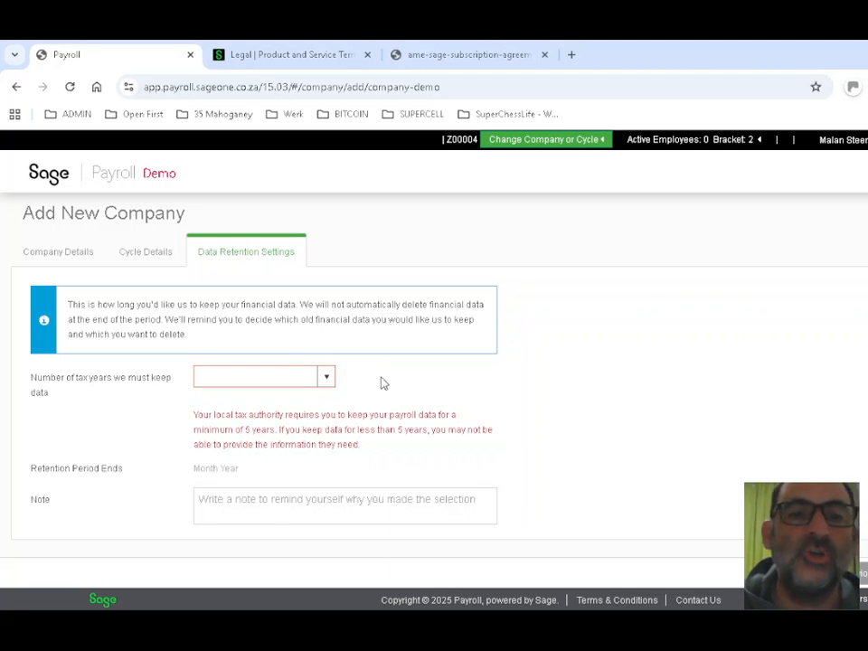
pyautogui.click(327, 381)
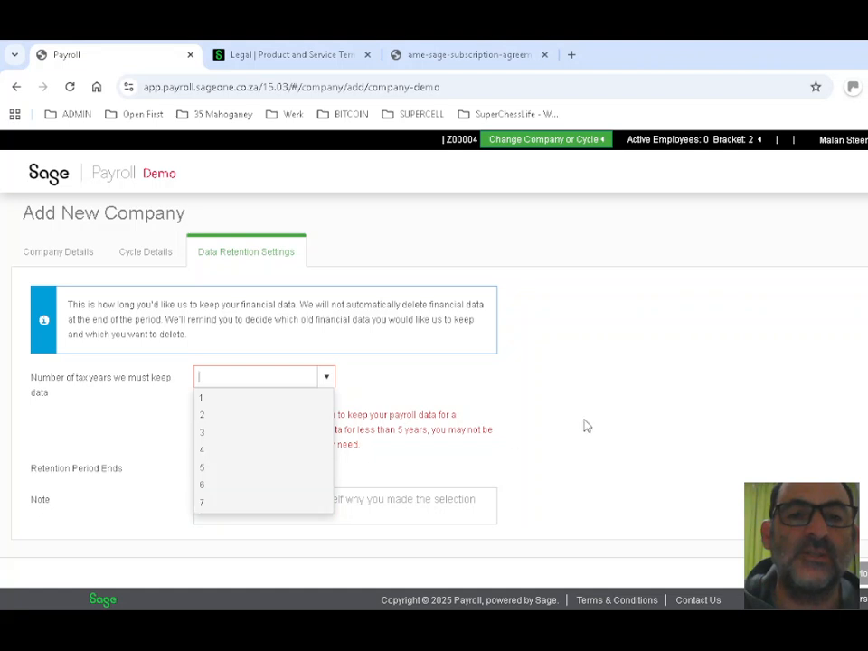
pyautogui.click(603, 390)
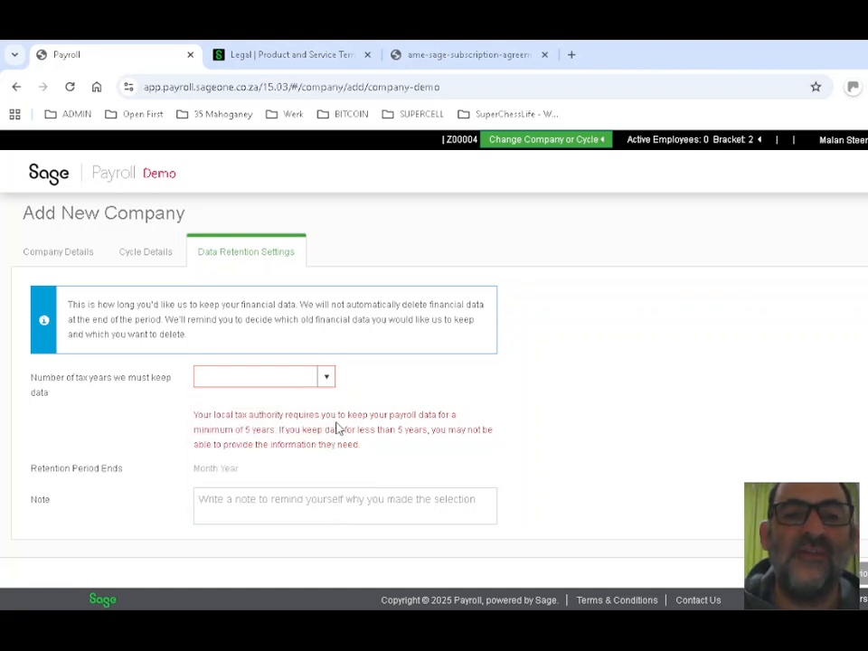
pyautogui.click(326, 380)
pyautogui.click(214, 504)
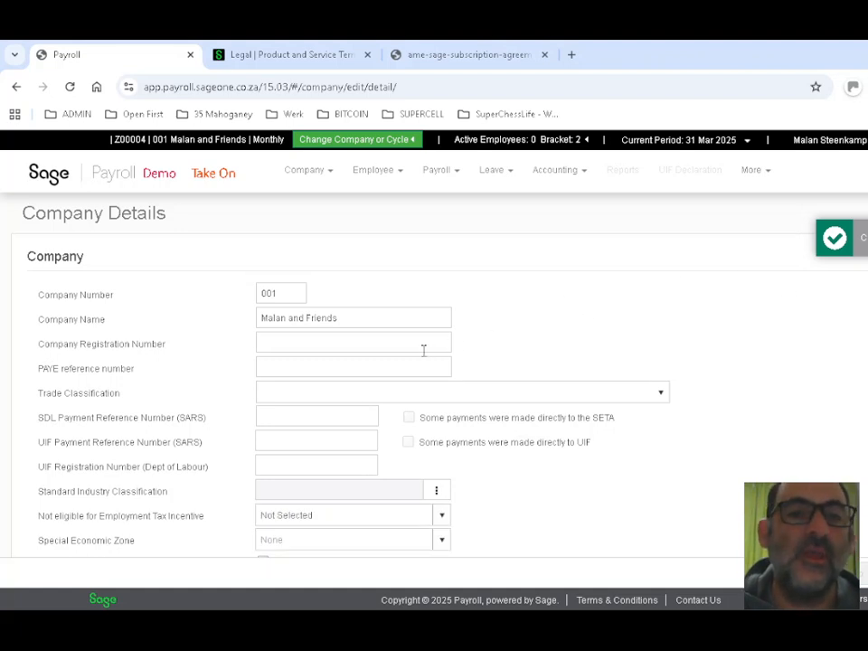
pyautogui.click(278, 344)
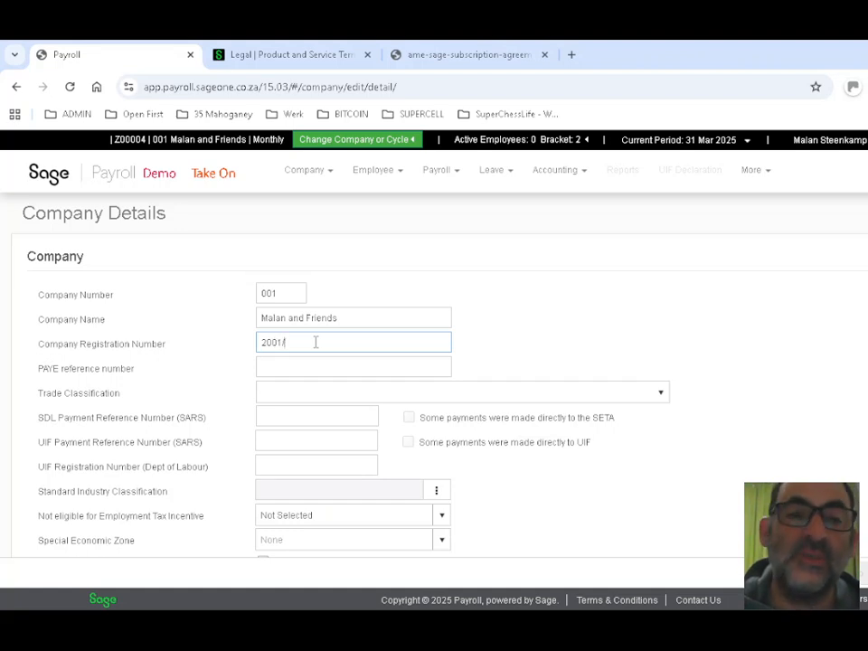
pyautogui.write('44646')
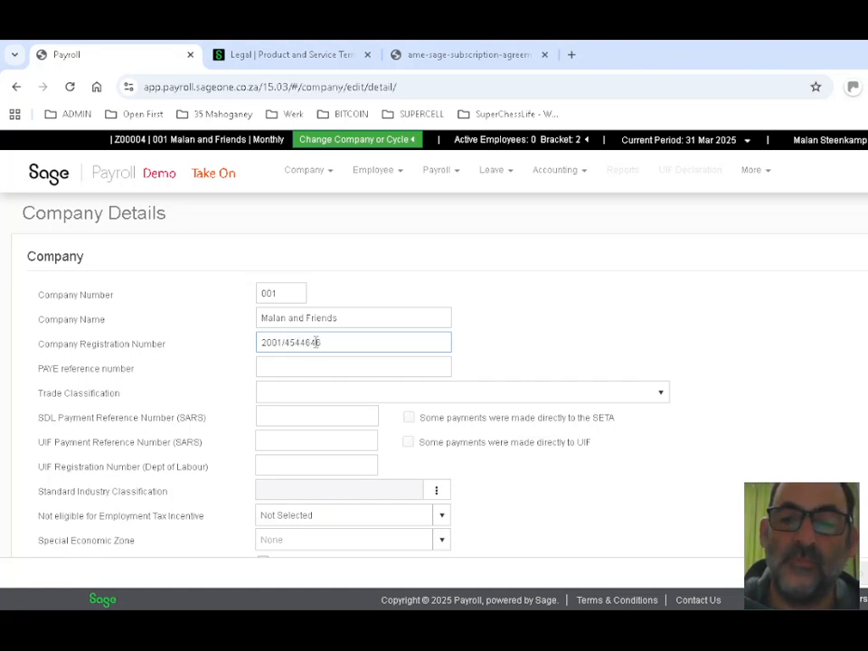
pyautogui.press('BackSpace')
pyautogui.press('BackSpace')
pyautogui.press('BackSpace')
pyautogui.press('BackSpace')
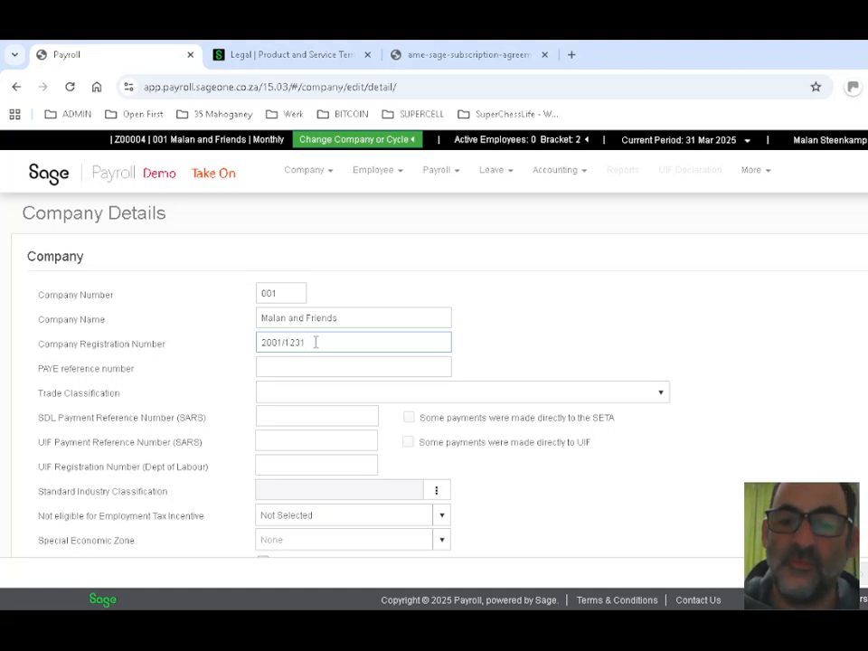
pyautogui.press('BackSpace')
pyautogui.press('BackSpace')
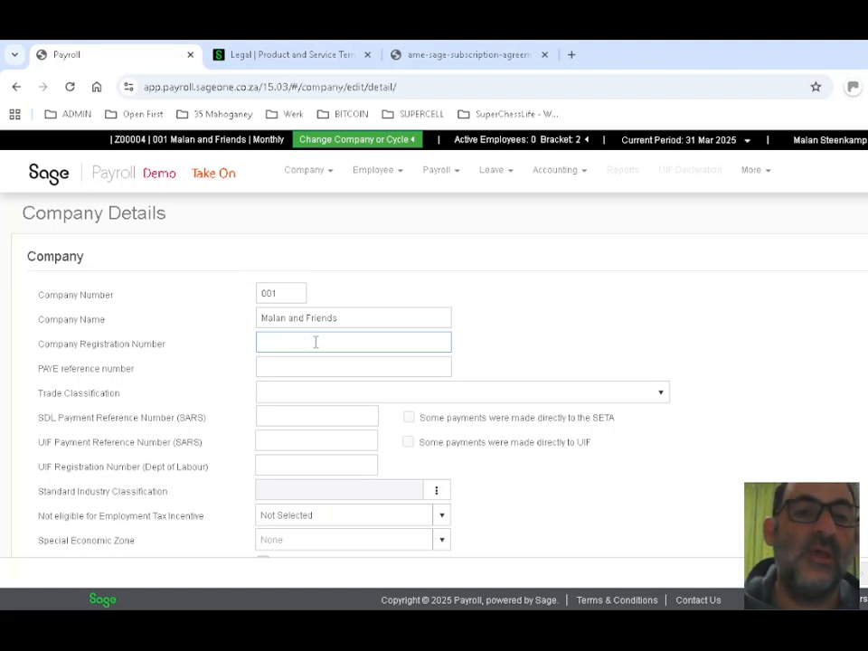
# Step: Examine the company's PAYE, trade classification, SDL and UIF fields and the available Standard Industry Classification choices
pyautogui.click(301, 362)
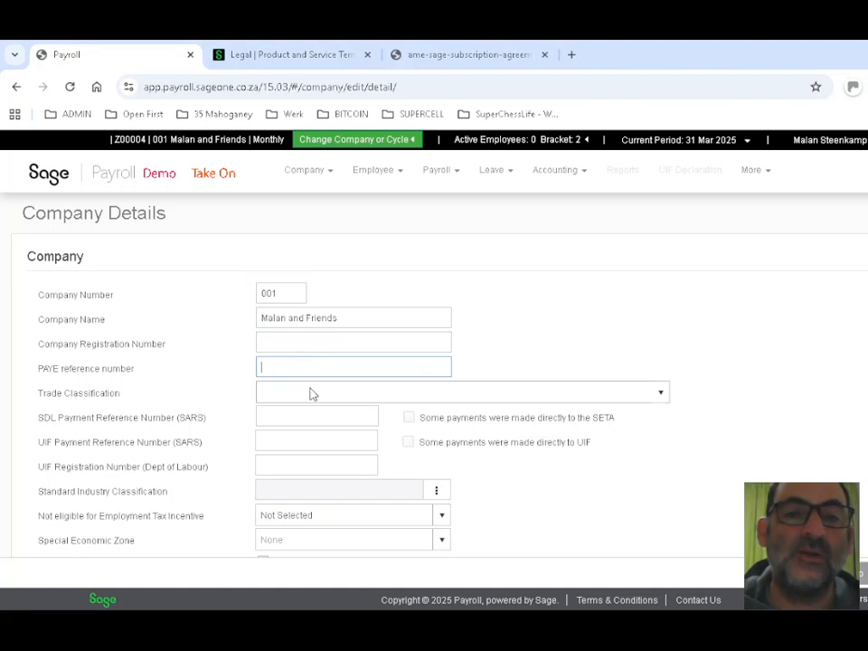
pyautogui.click(665, 396)
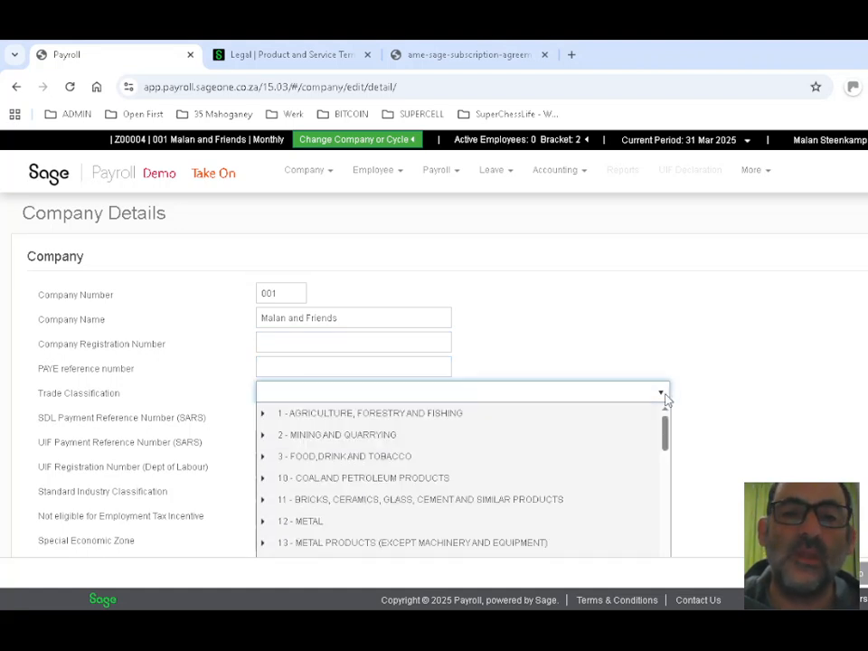
pyautogui.click(665, 396)
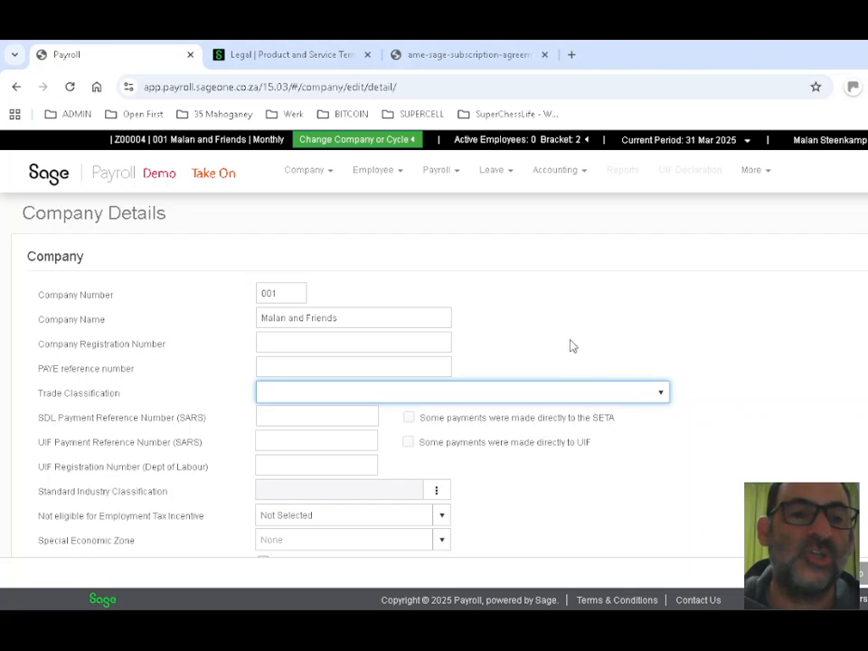
pyautogui.scroll(-1, 488, 352)
pyautogui.click(264, 343)
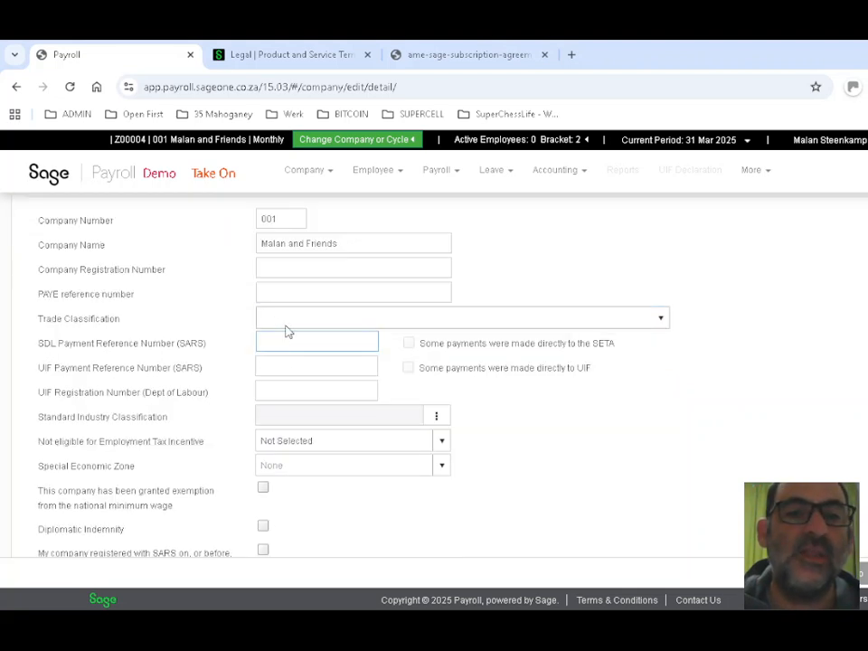
pyautogui.click(270, 364)
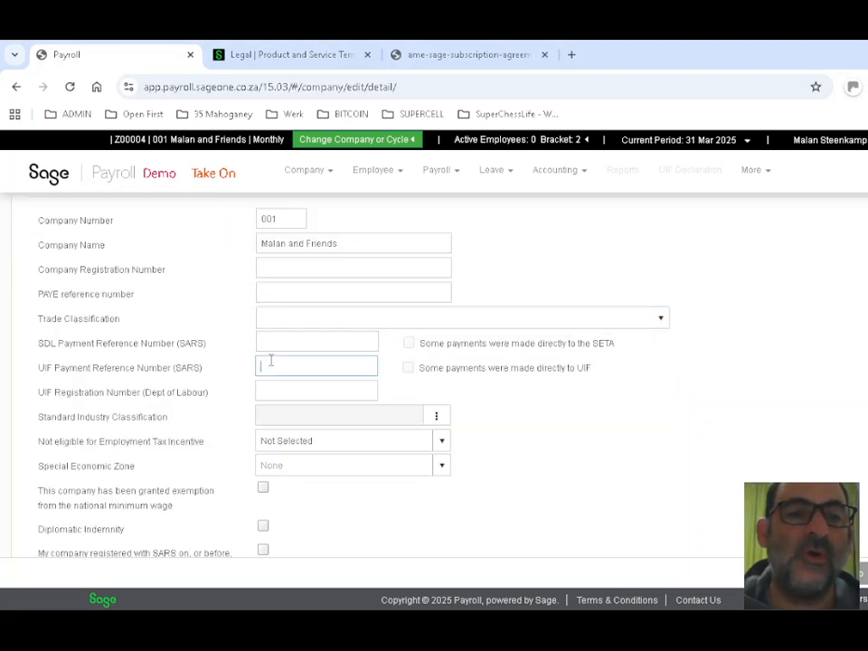
pyautogui.click(282, 387)
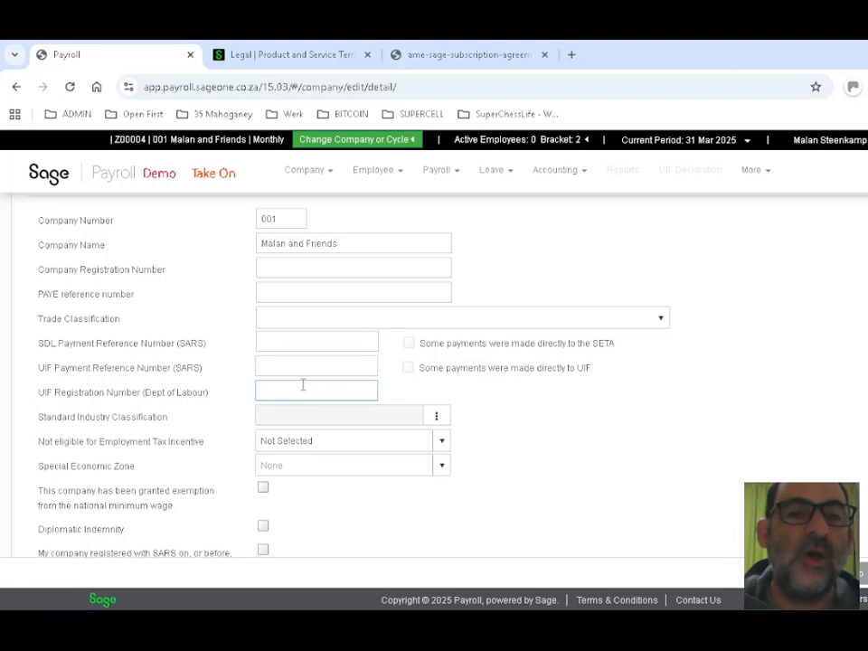
pyautogui.write('111')
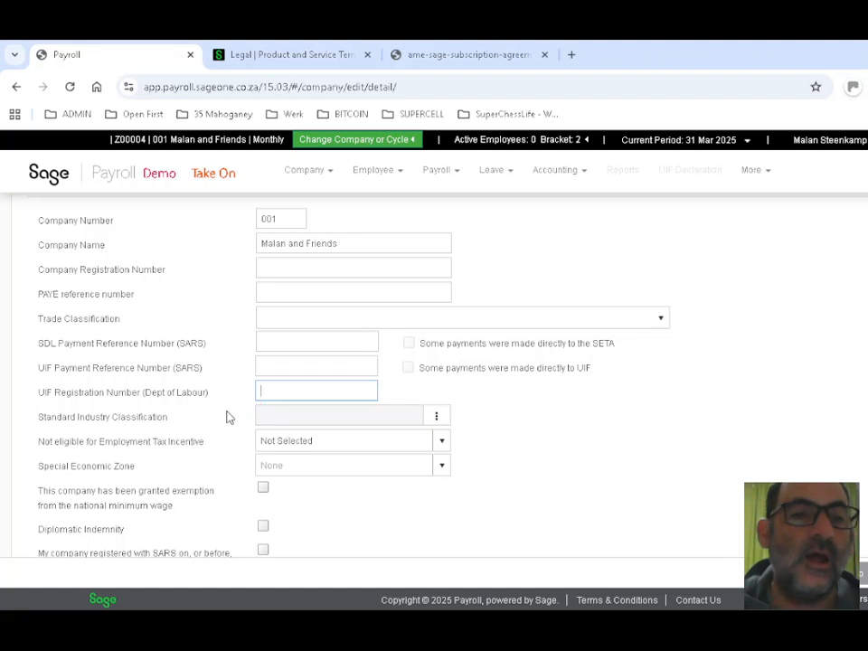
pyautogui.click(436, 417)
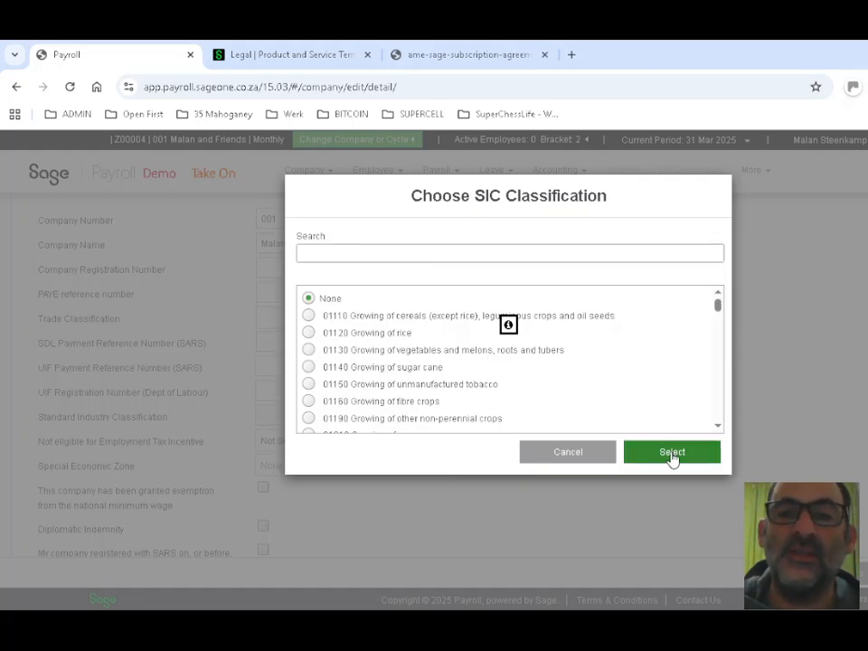
pyautogui.click(573, 450)
# Step: Review the company's tax options, address and contact person sections, and save the company details
pyautogui.scroll(-2, 498, 468)
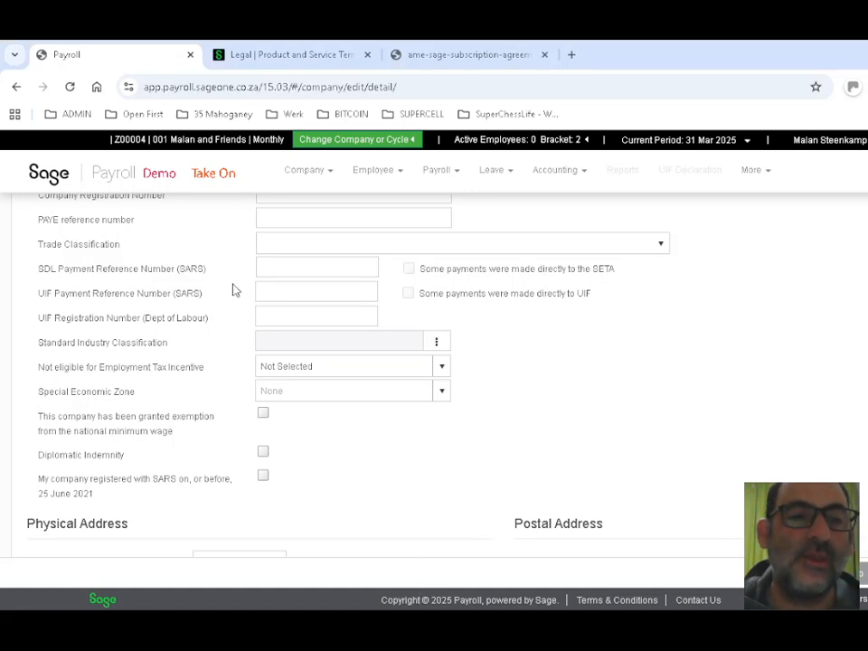
pyautogui.scroll(-2, 562, 450)
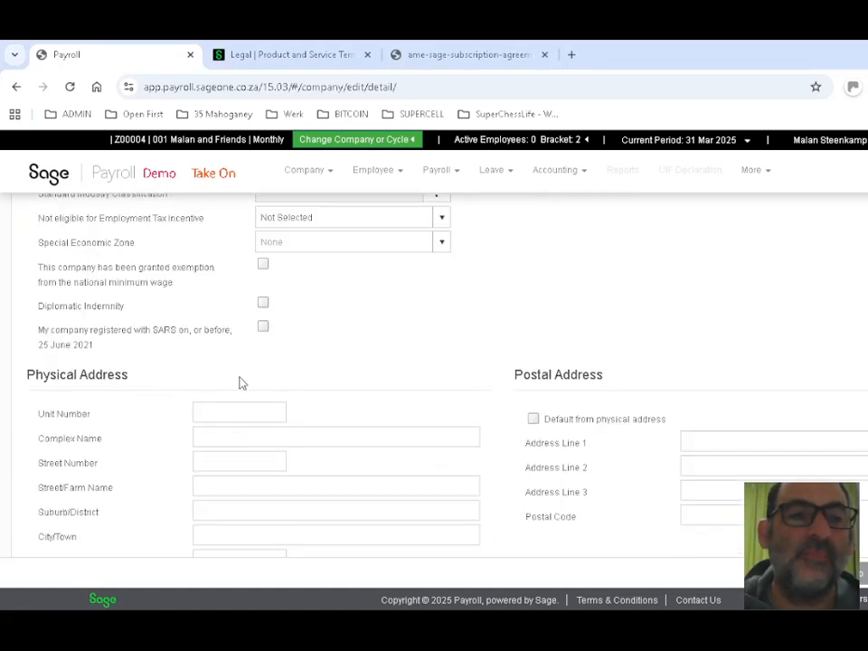
pyautogui.scroll(-1, 446, 430)
pyautogui.scroll(-2, 288, 389)
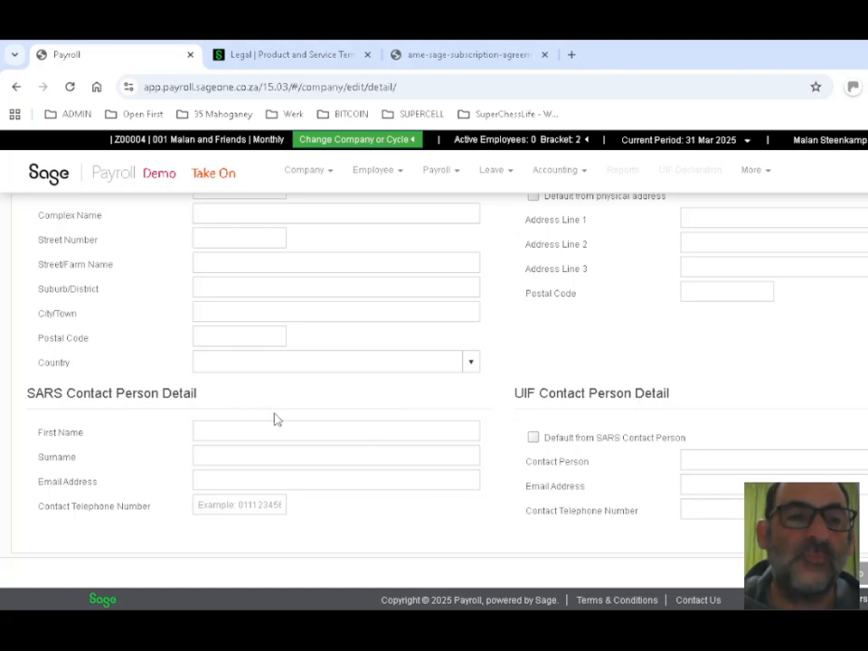
pyautogui.scroll(-1, 810, 479)
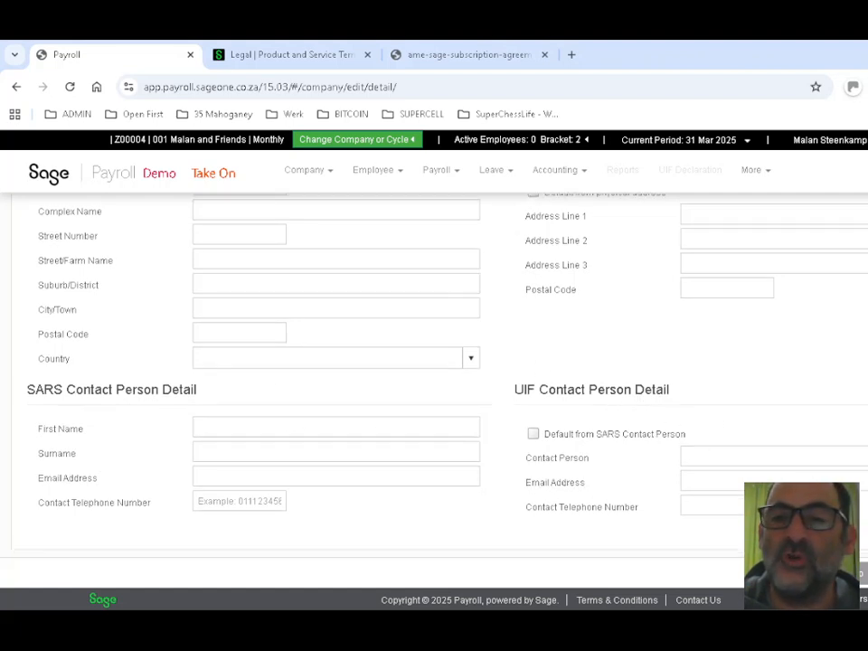
pyautogui.click(860, 574)
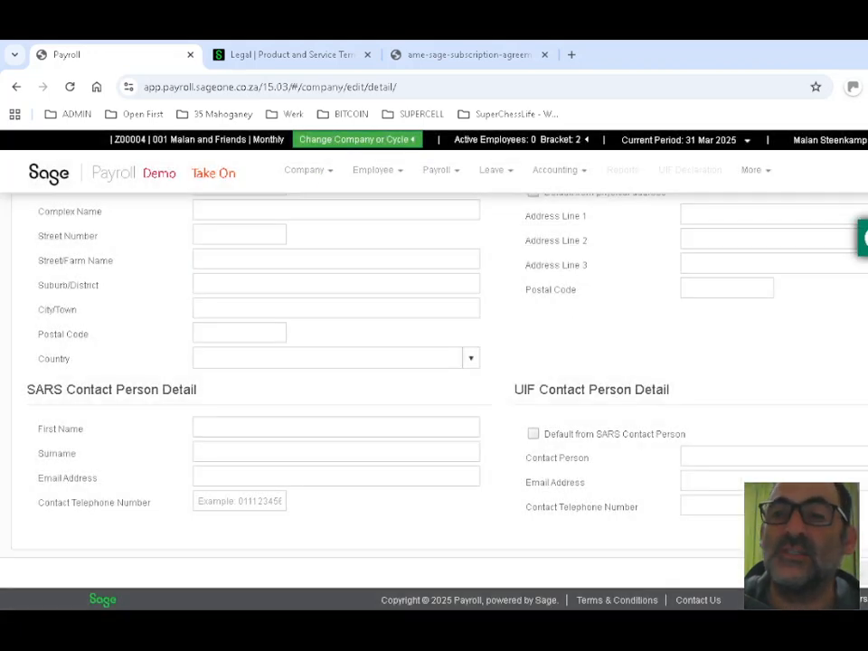
pyautogui.scroll(6, 754, 415)
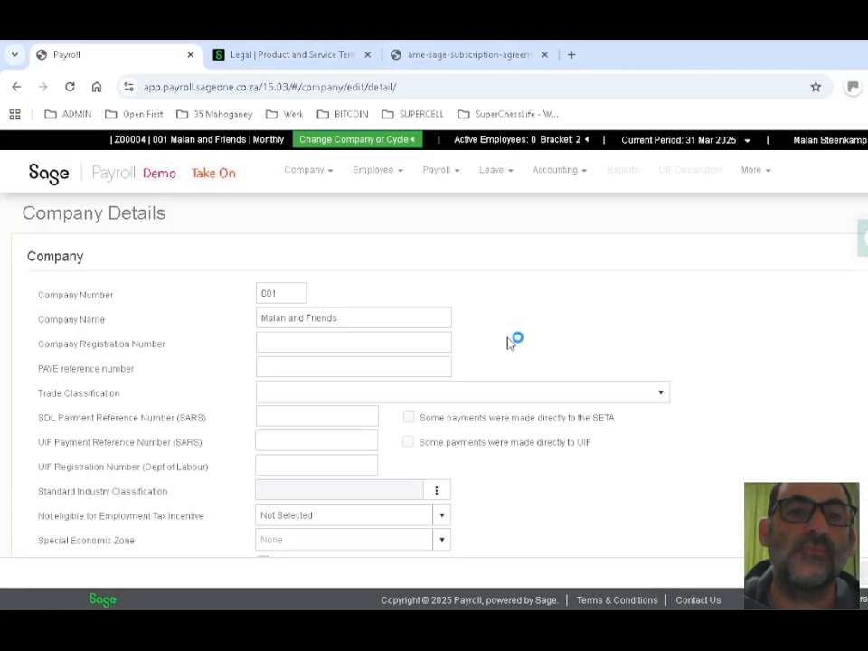
# Step: Look over the company options and start adding a new employee
pyautogui.click(320, 179)
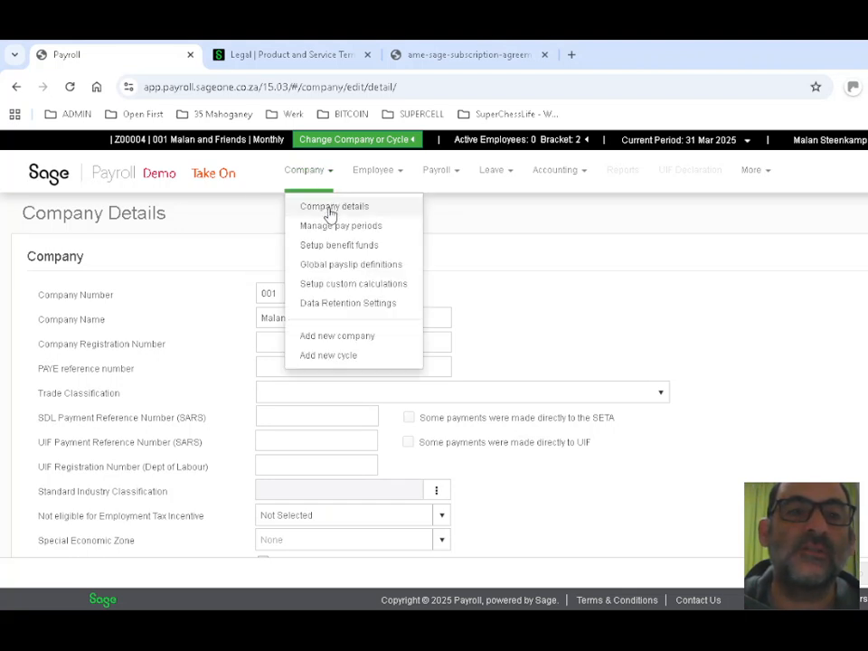
pyautogui.click(391, 177)
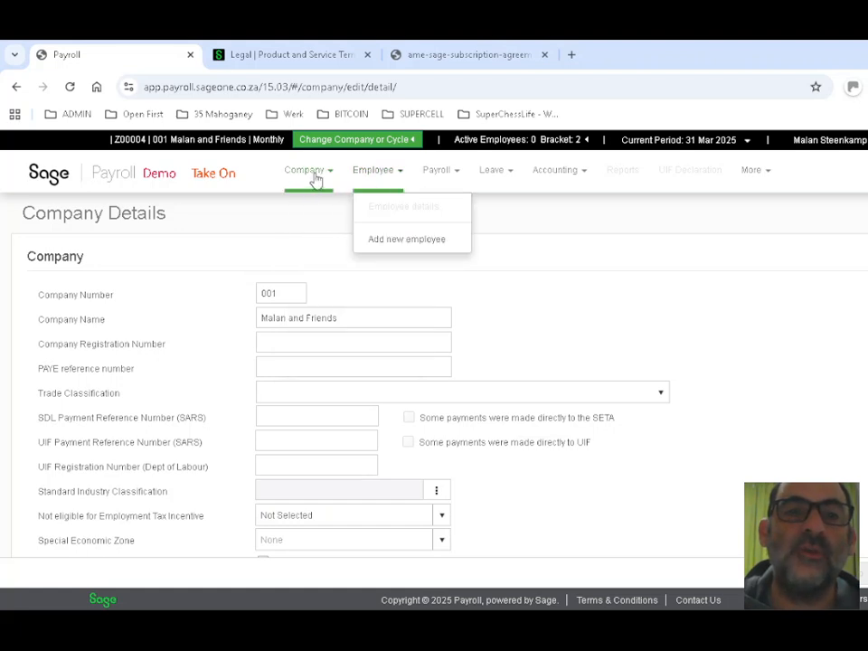
pyautogui.click(315, 178)
pyautogui.click(386, 177)
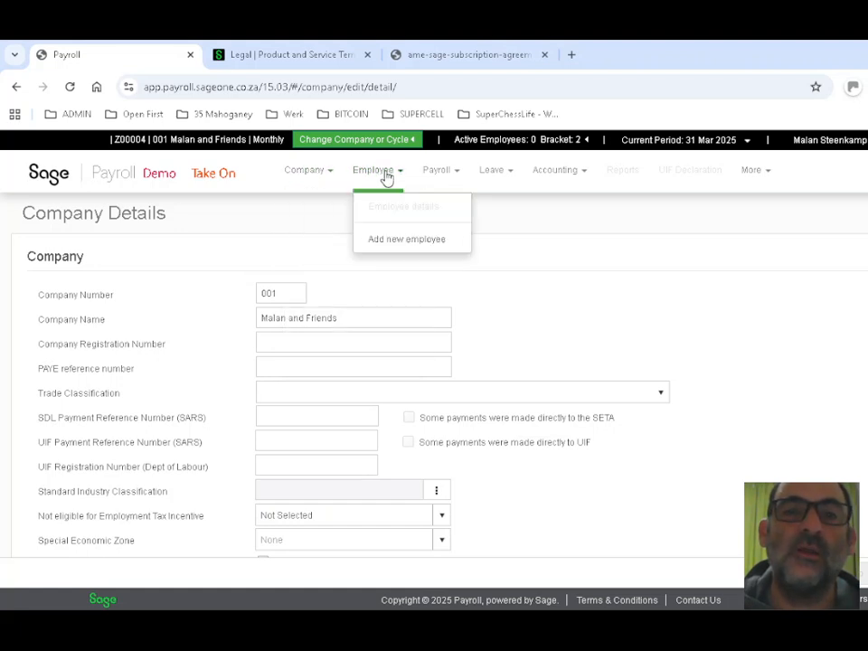
pyautogui.click(389, 242)
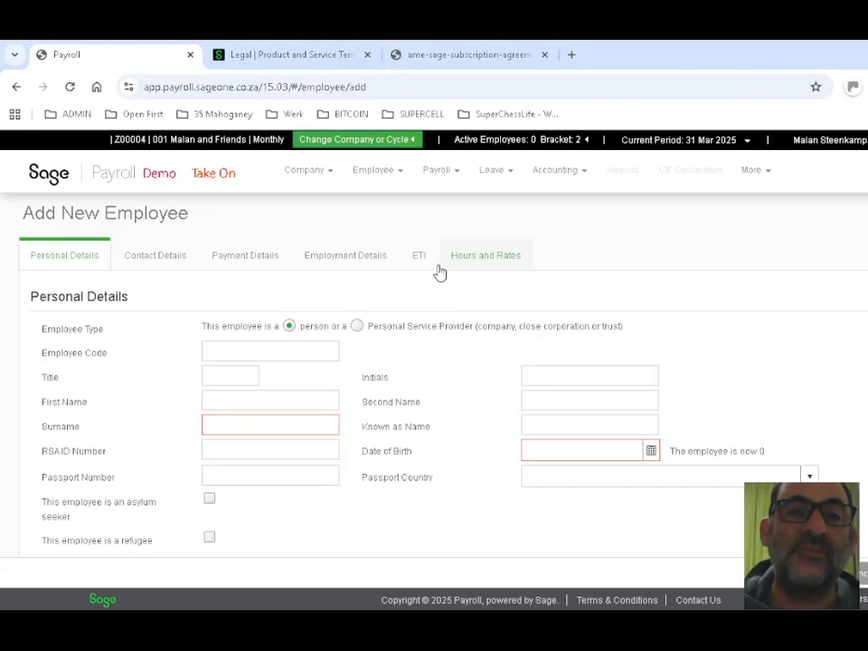
# Step: Give the new employee the code 001 and title Mr, and fill in the first name and surname
pyautogui.click(240, 351)
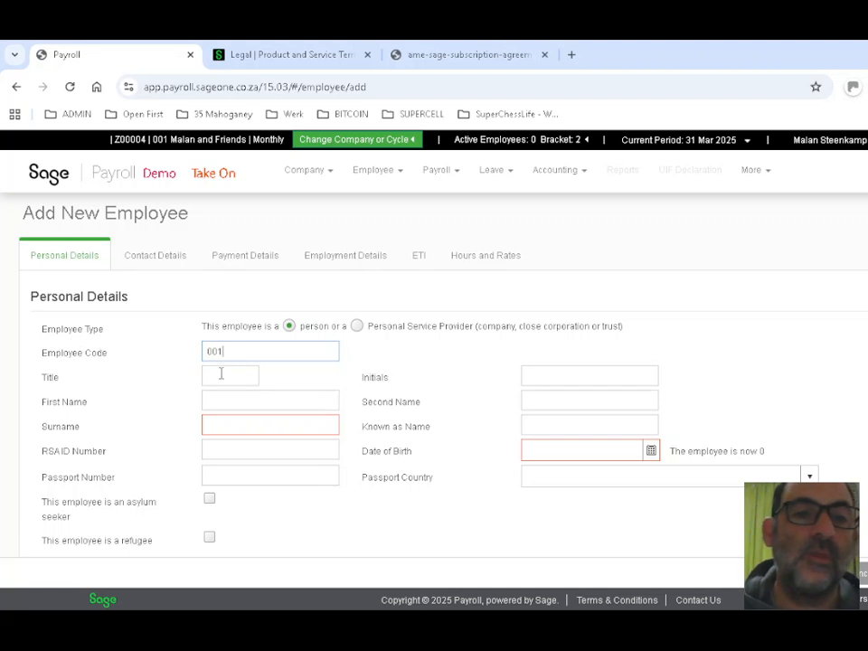
pyautogui.click(220, 375)
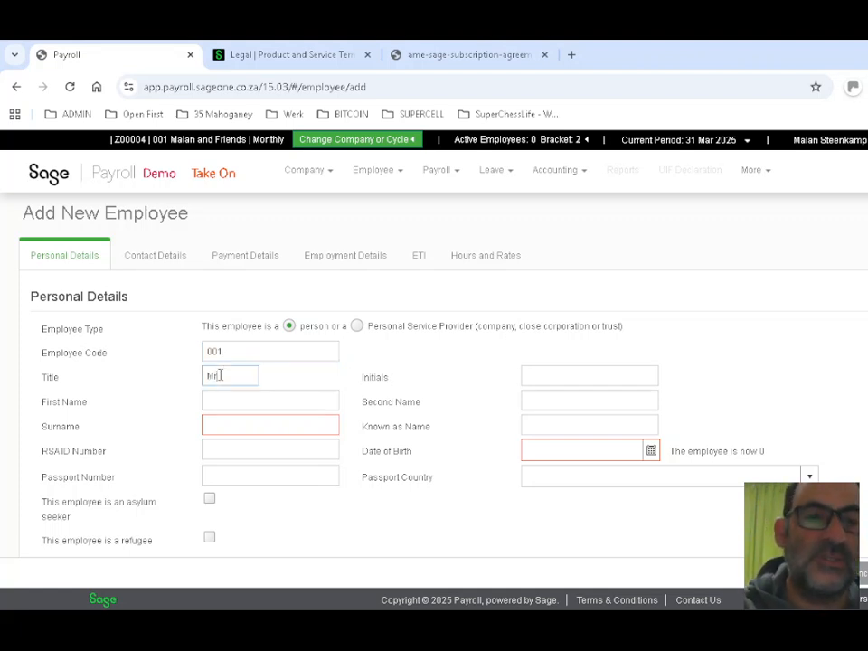
pyautogui.press('Tab')
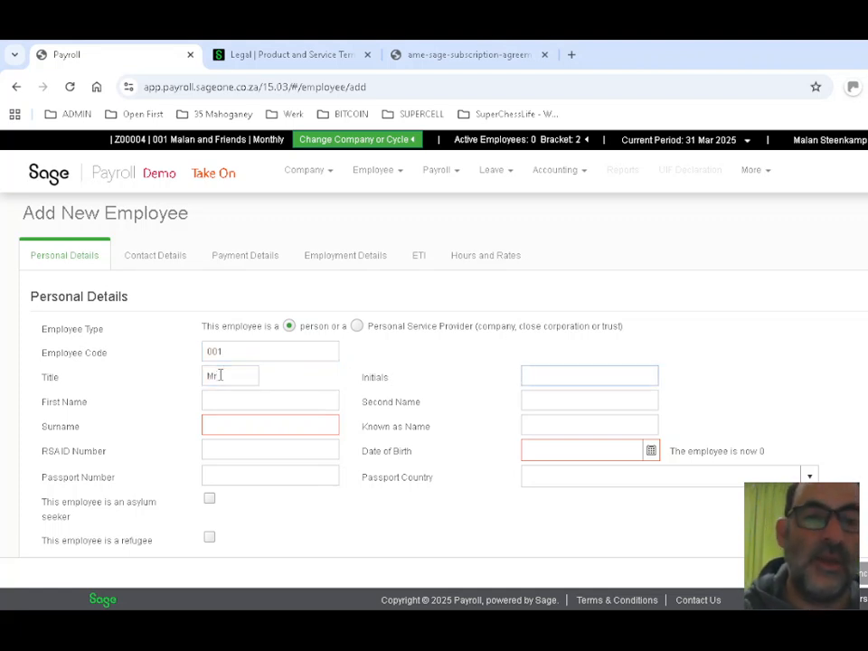
pyautogui.click(229, 399)
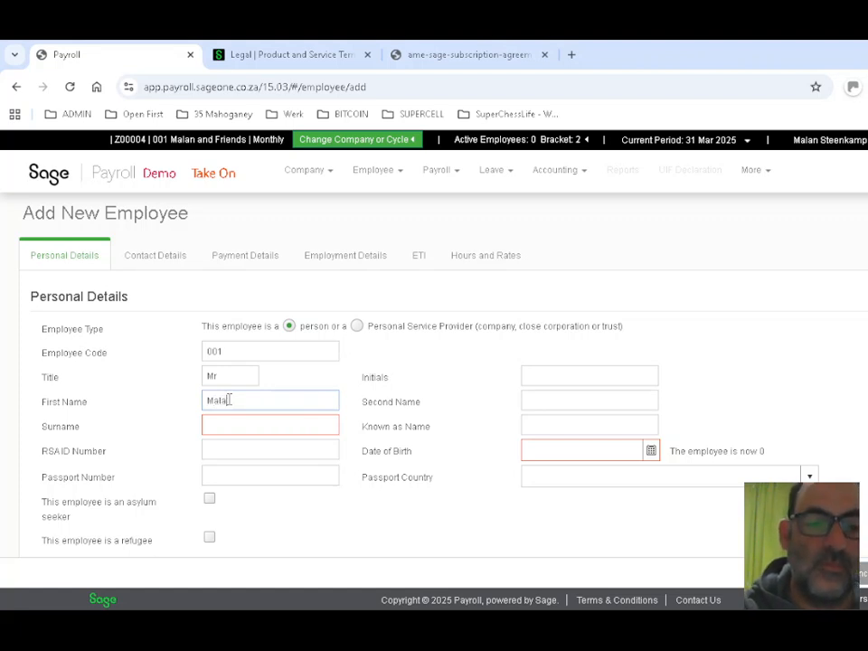
pyautogui.click(231, 427)
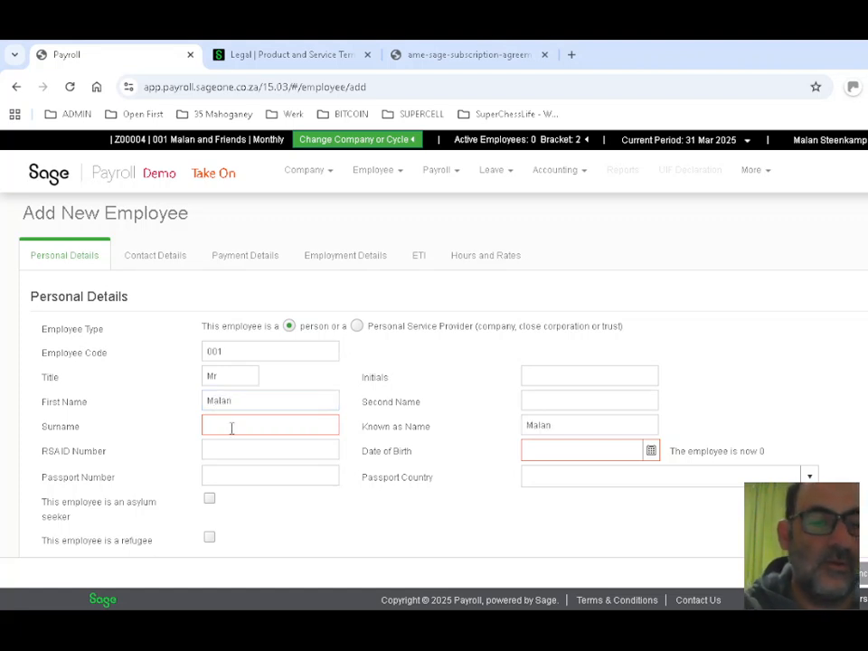
pyautogui.write('Steen')
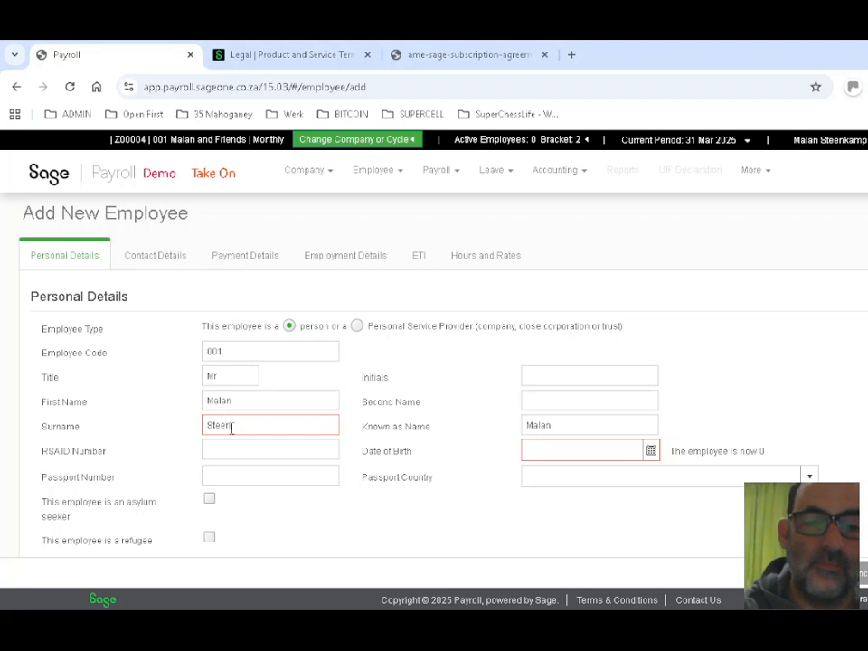
pyautogui.write('kamp')
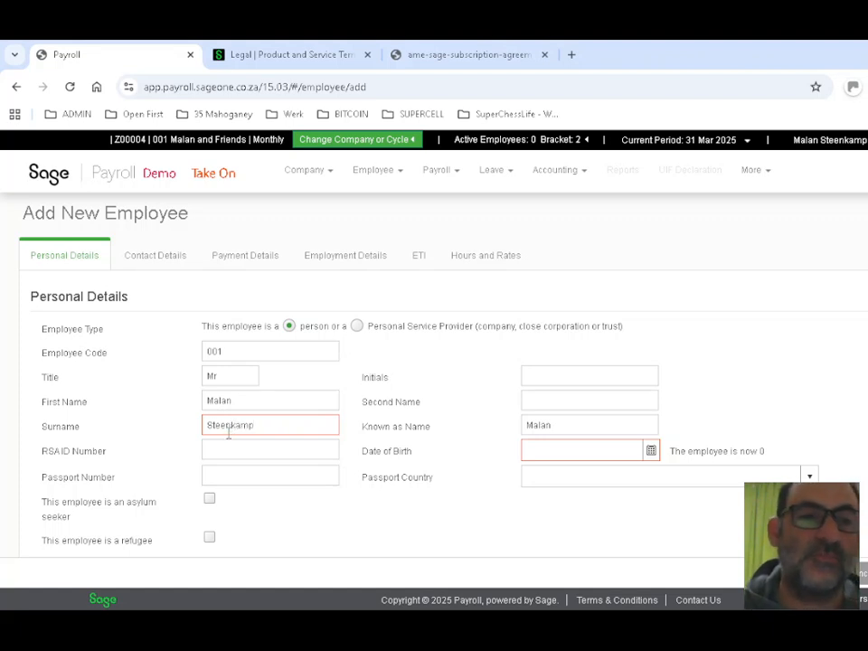
# Step: Fill in the new employee's date of birth, leaving the ID number and passport details blank
pyautogui.click(222, 447)
pyautogui.scroll(-1, 287, 420)
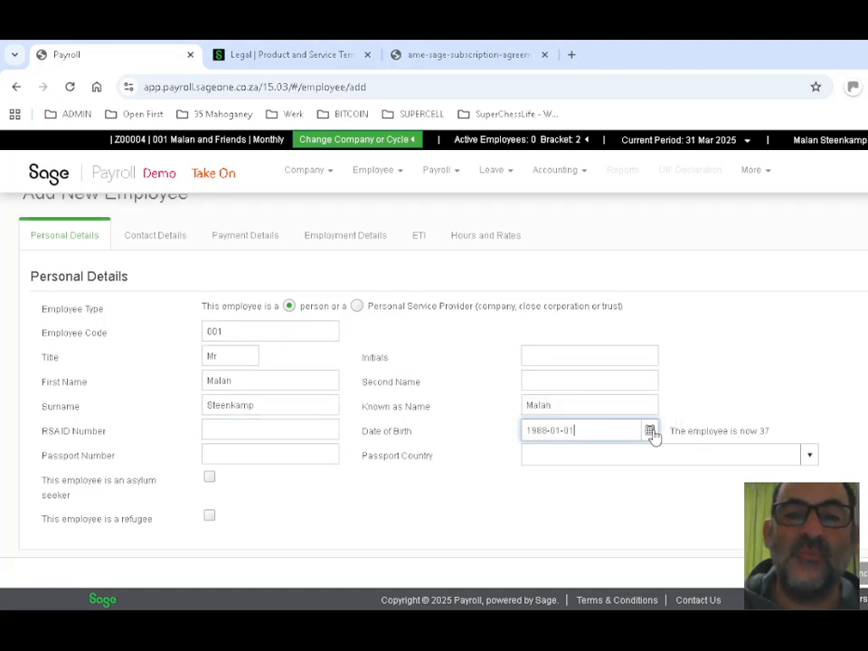
pyautogui.click(557, 454)
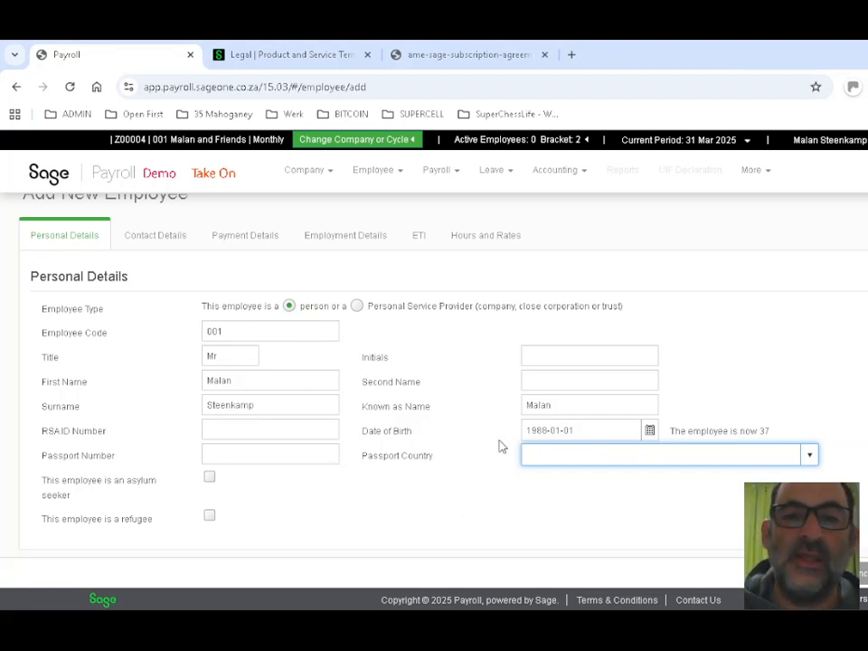
# Step: Fill in the new employee's initials and look over the contact details, leaving the addresses and contact numbers blank
pyautogui.click(550, 354)
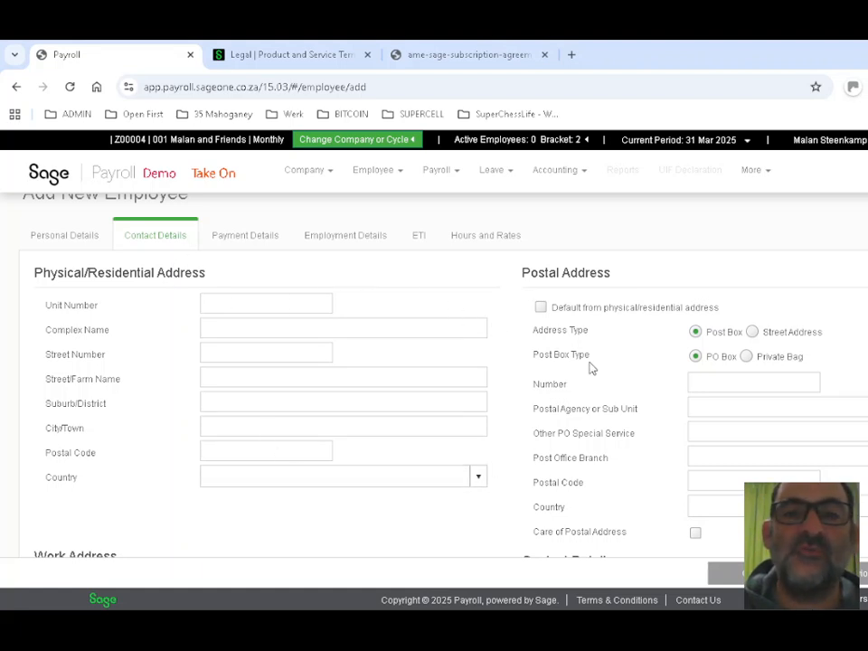
pyautogui.scroll(-3, 581, 364)
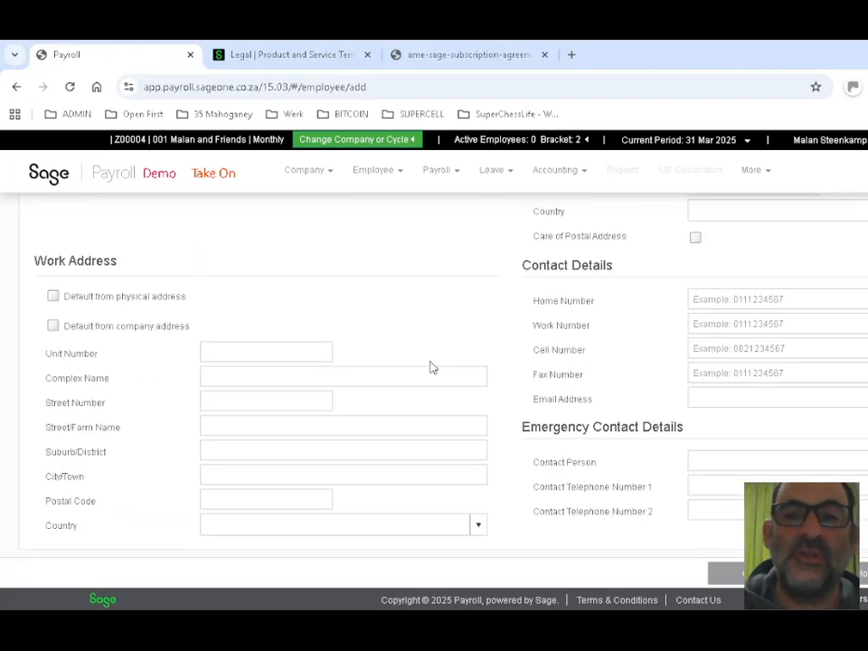
pyautogui.scroll(3, 432, 365)
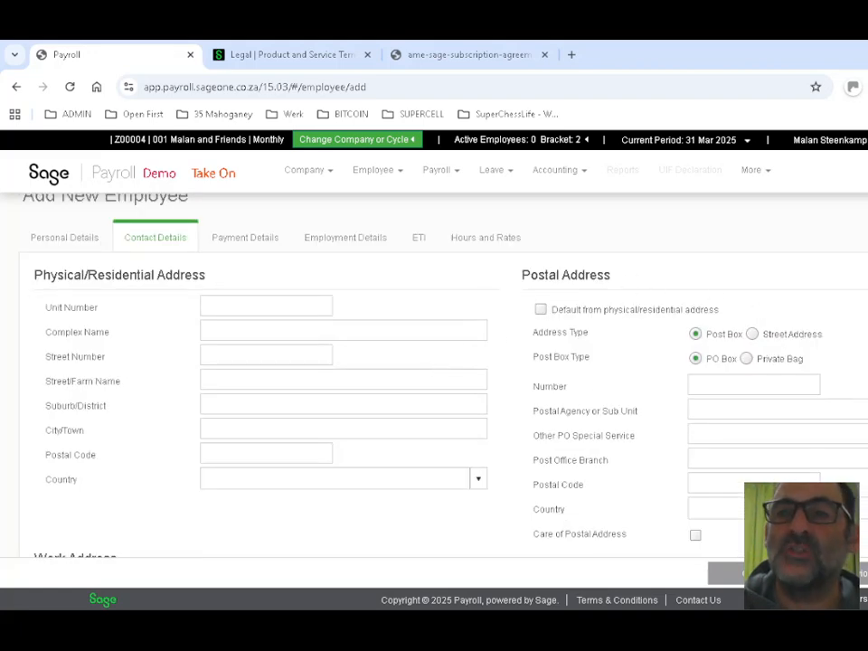
pyautogui.scroll(1, 630, 285)
# Step: Set the employee's payment method to ACB and the account type to Cheque
pyautogui.click(245, 255)
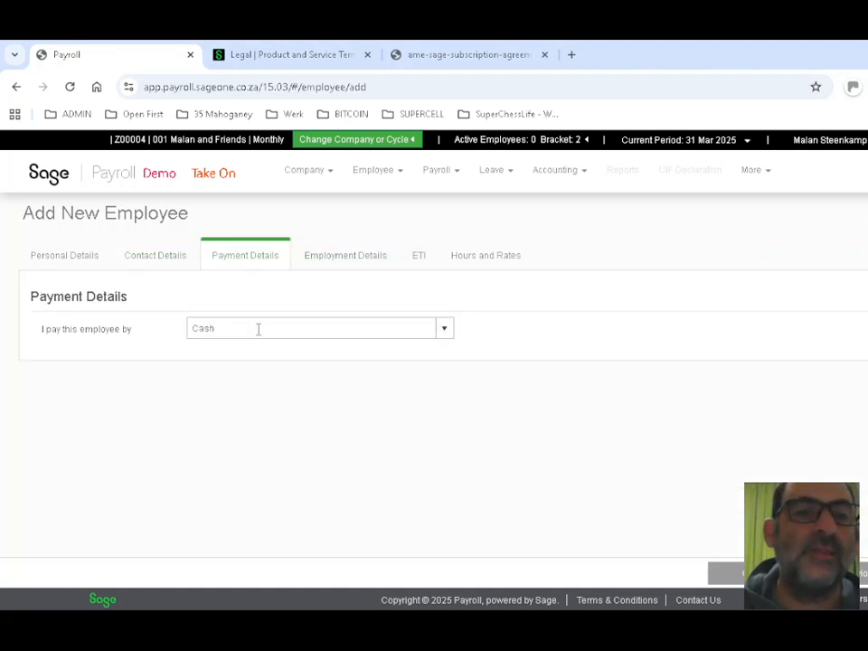
pyautogui.click(448, 336)
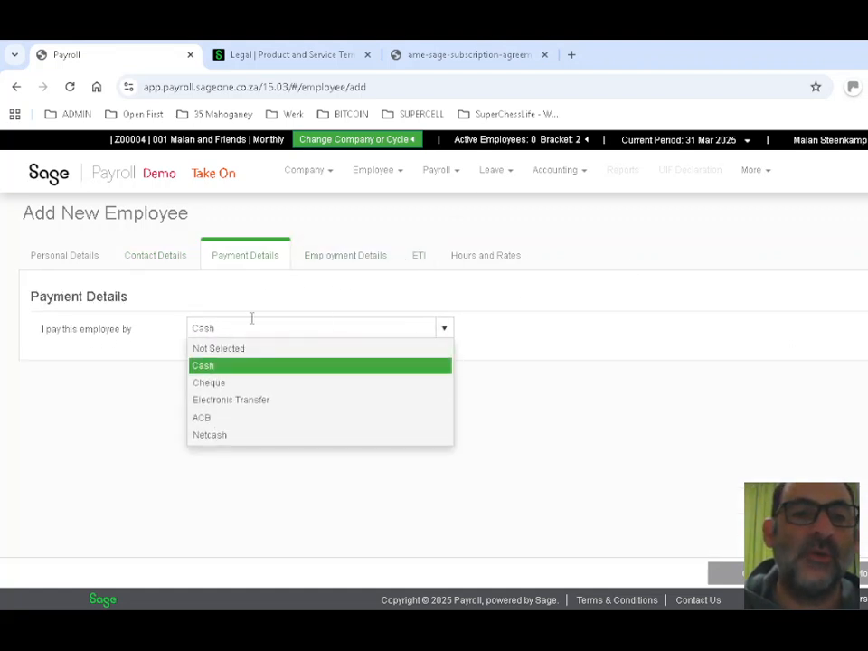
pyautogui.click(216, 419)
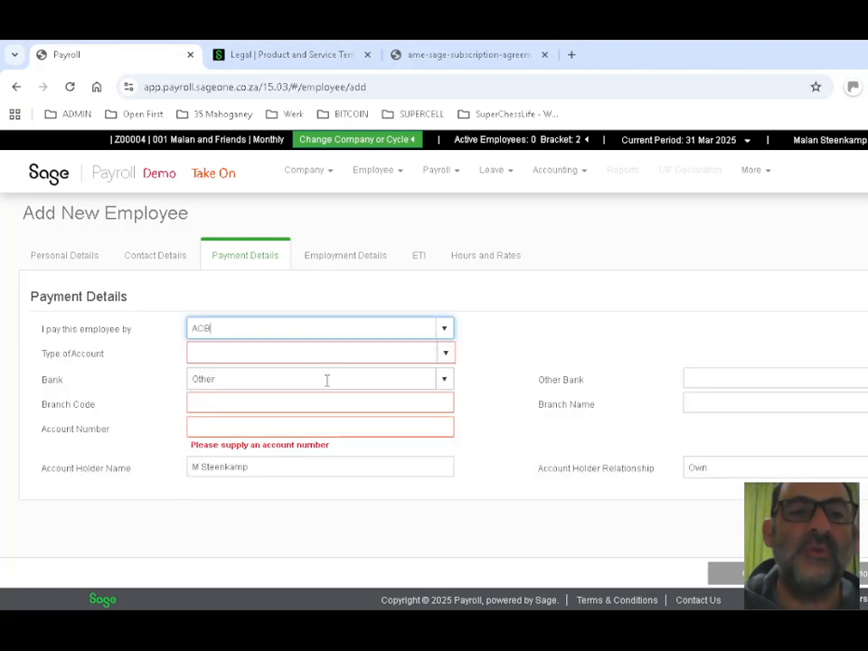
pyautogui.click(447, 354)
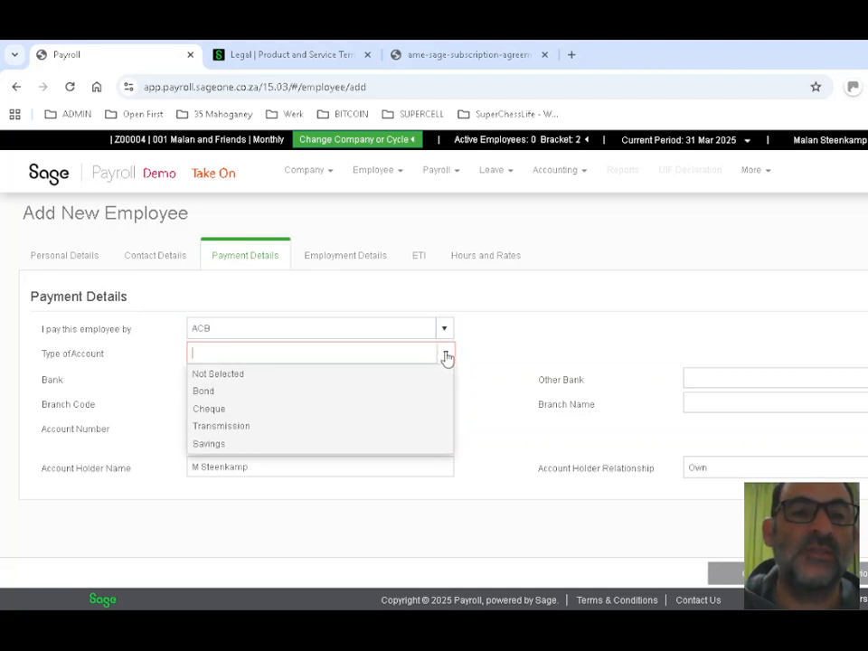
pyautogui.click(226, 409)
pyautogui.click(254, 397)
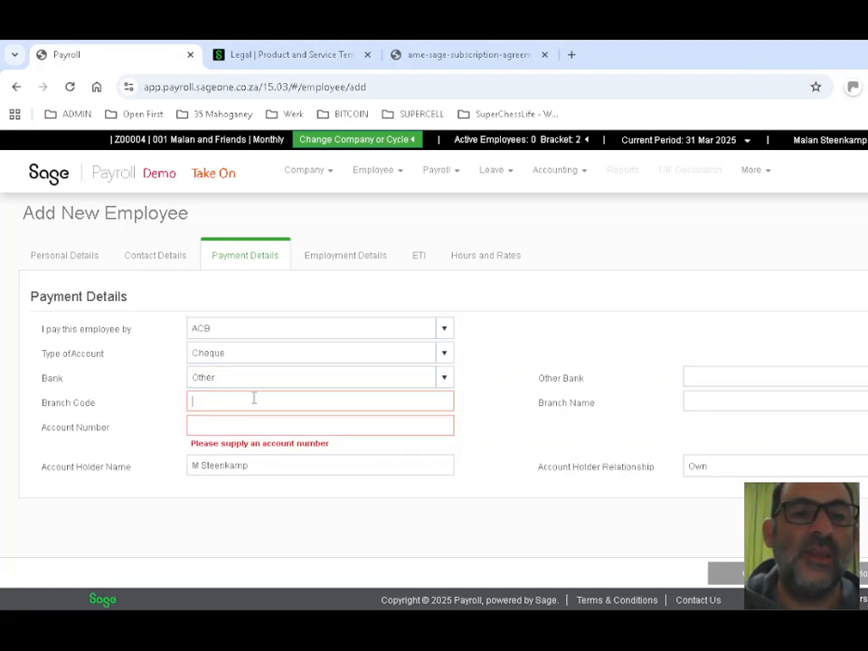
# Step: Choose Standard Bank South Africa as the employee's bank and enter the account number, keeping the default account holder name
pyautogui.click(445, 380)
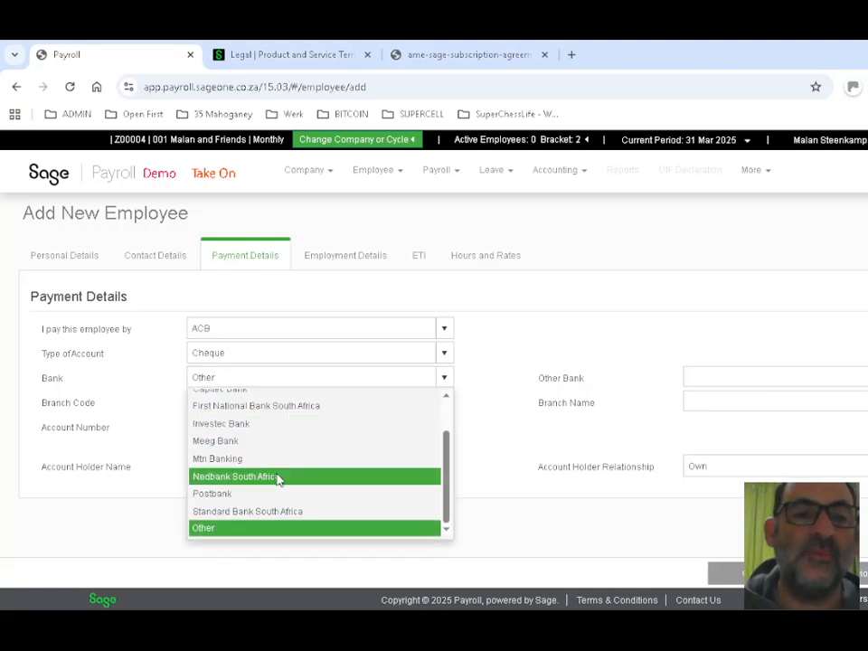
pyautogui.click(281, 511)
pyautogui.click(219, 425)
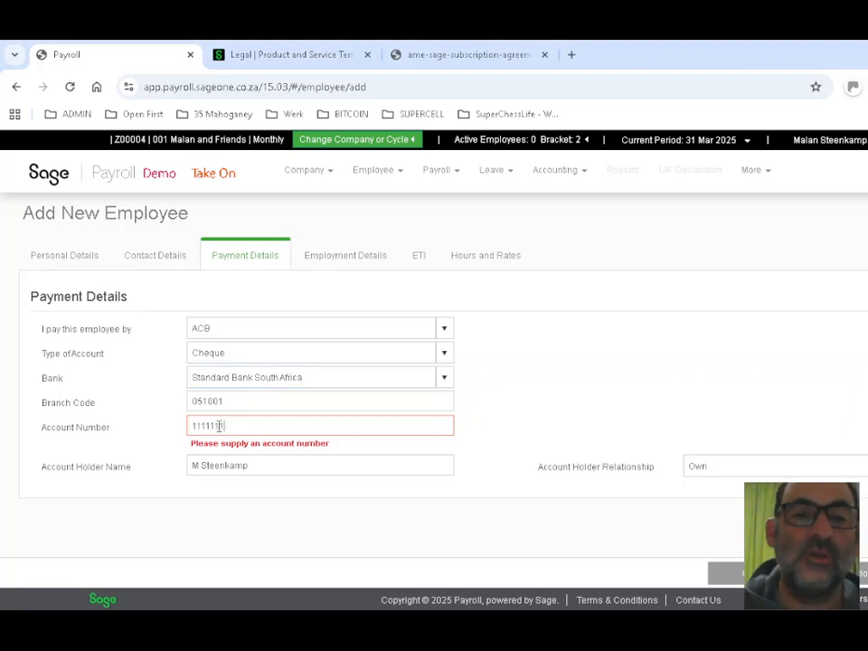
pyautogui.click(243, 465)
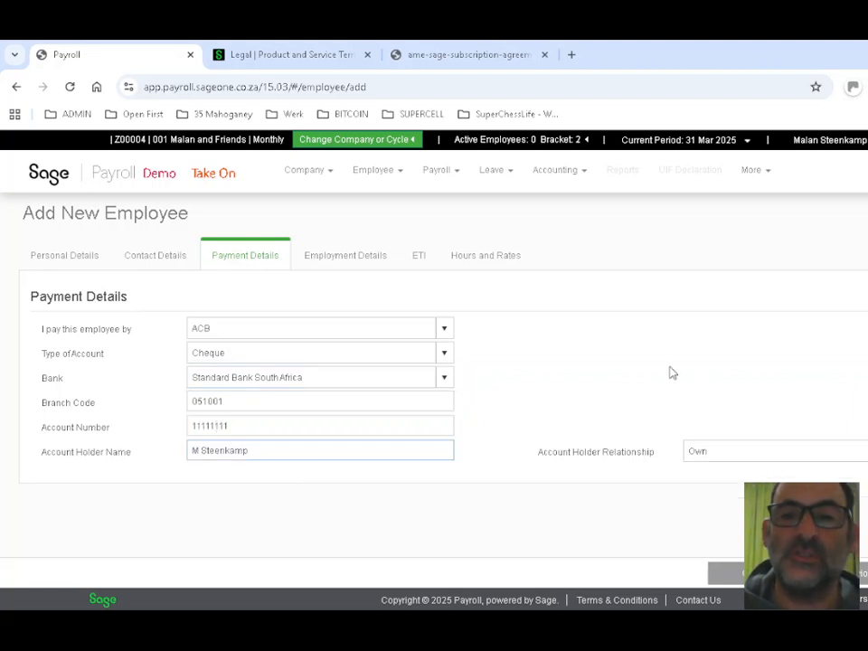
# Step: Set the employment start date to 2025-03-01 and tax the employee by Statutory Tables, leaving the remaining tax options at their defaults
pyautogui.click(866, 574)
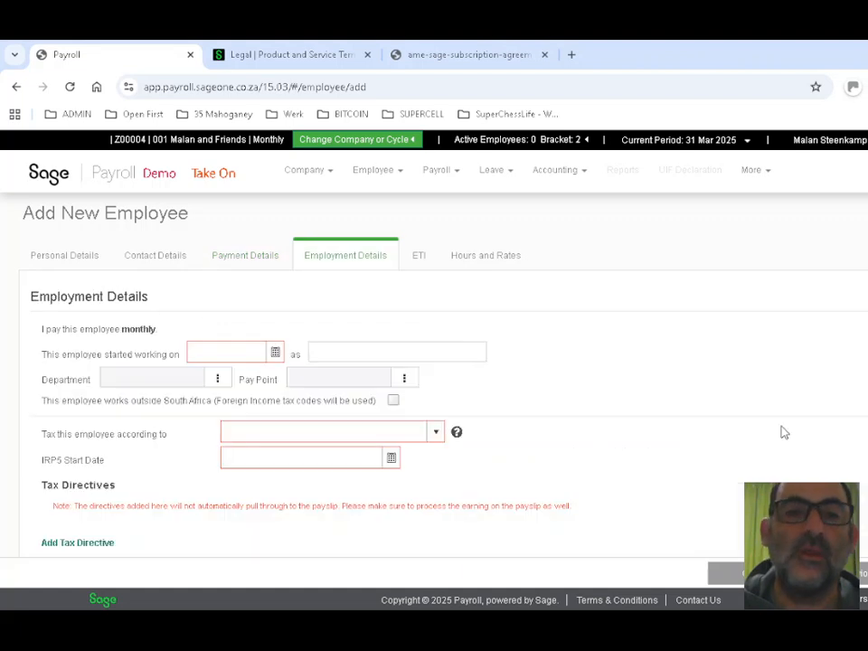
pyautogui.click(275, 353)
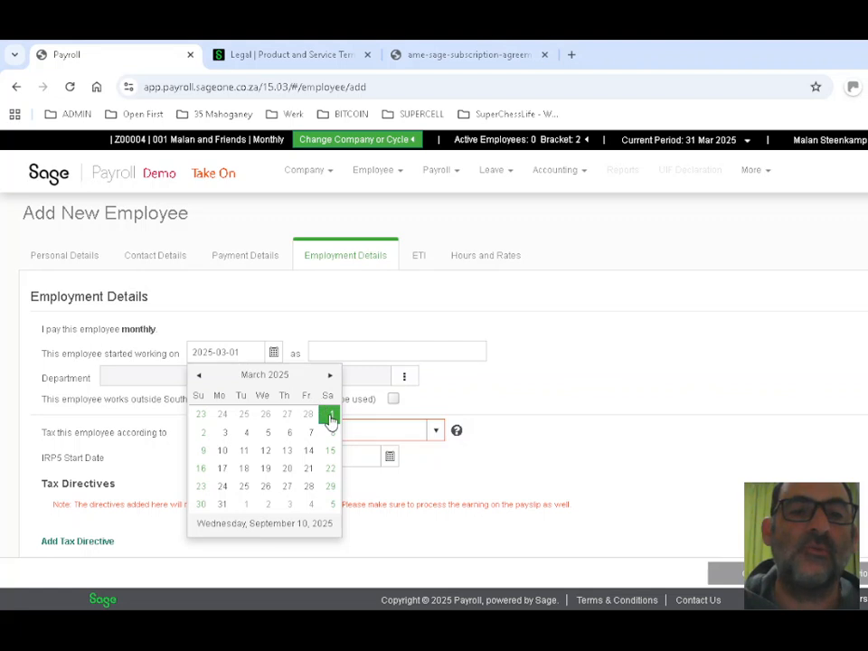
pyautogui.click(330, 415)
pyautogui.click(336, 355)
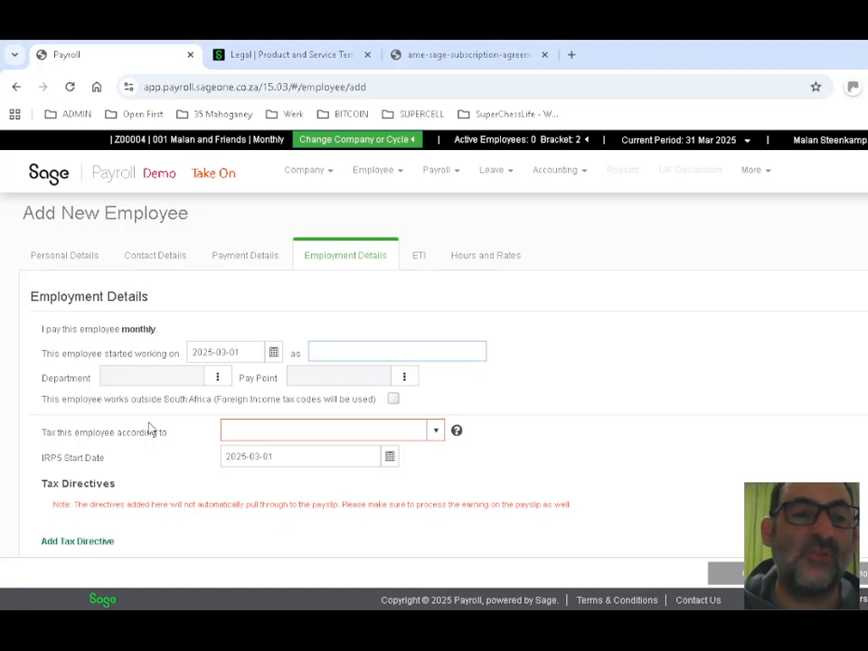
pyautogui.click(437, 433)
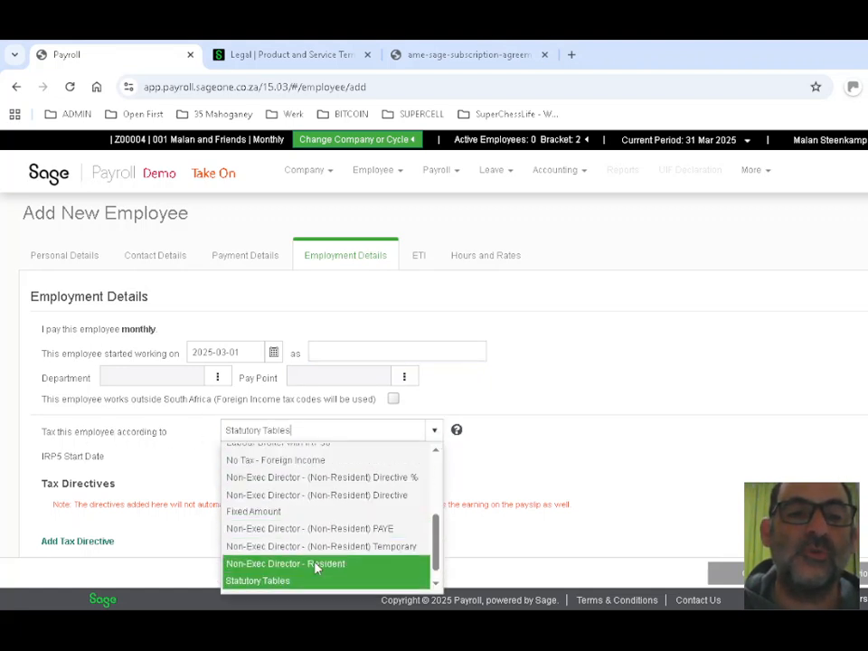
pyautogui.moveTo(437, 548)
pyautogui.mouseDown()
pyautogui.moveTo(434, 463)
pyautogui.moveTo(437, 557)
pyautogui.mouseUp()
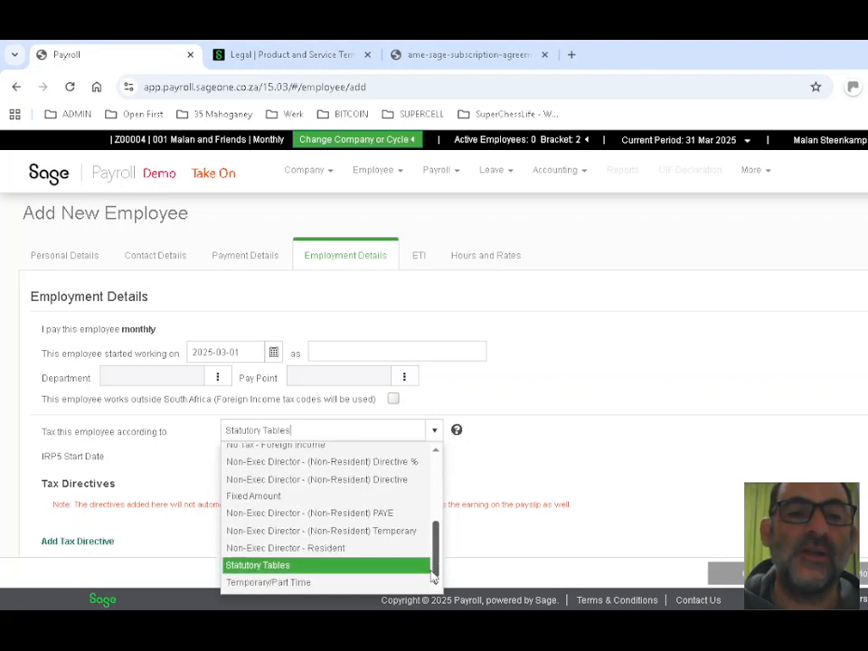
pyautogui.click(267, 568)
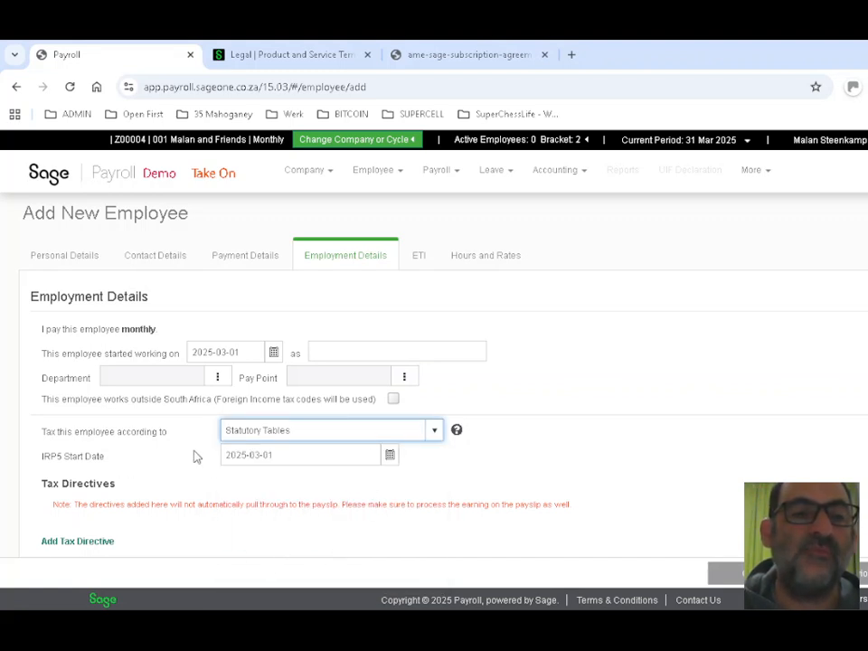
pyautogui.scroll(-1, 456, 440)
pyautogui.scroll(-1, 457, 440)
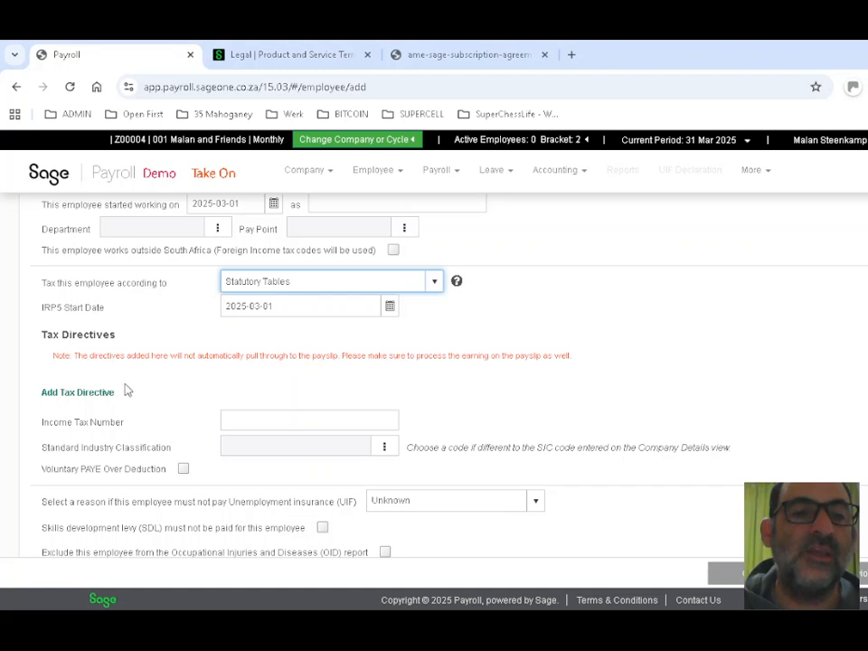
pyautogui.scroll(-1, 237, 405)
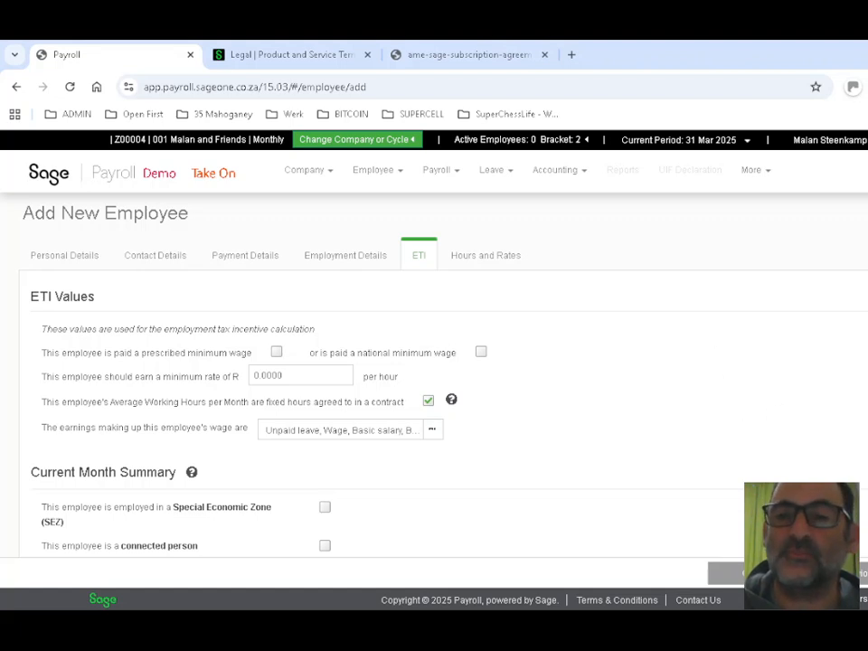
# Step: Keep the default 8 working hours per day and 5 working days per week, and save the new employee
pyautogui.click(486, 256)
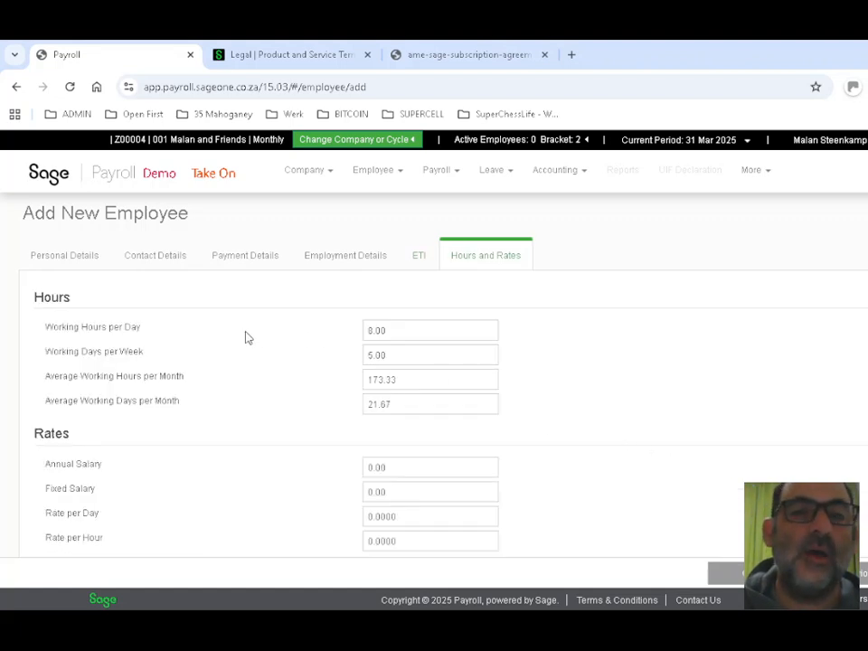
pyautogui.click(421, 329)
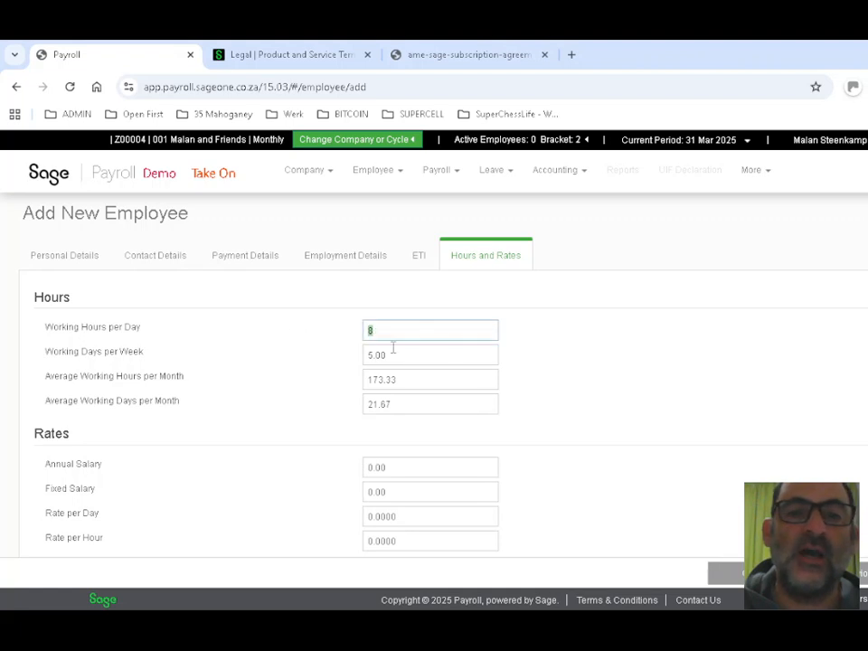
pyautogui.click(418, 352)
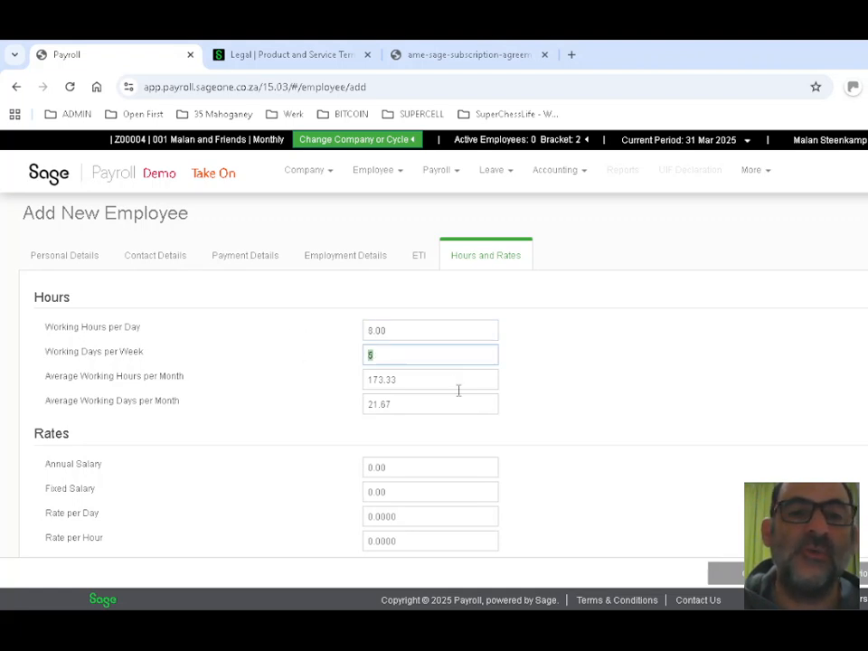
pyautogui.scroll(-1, 434, 373)
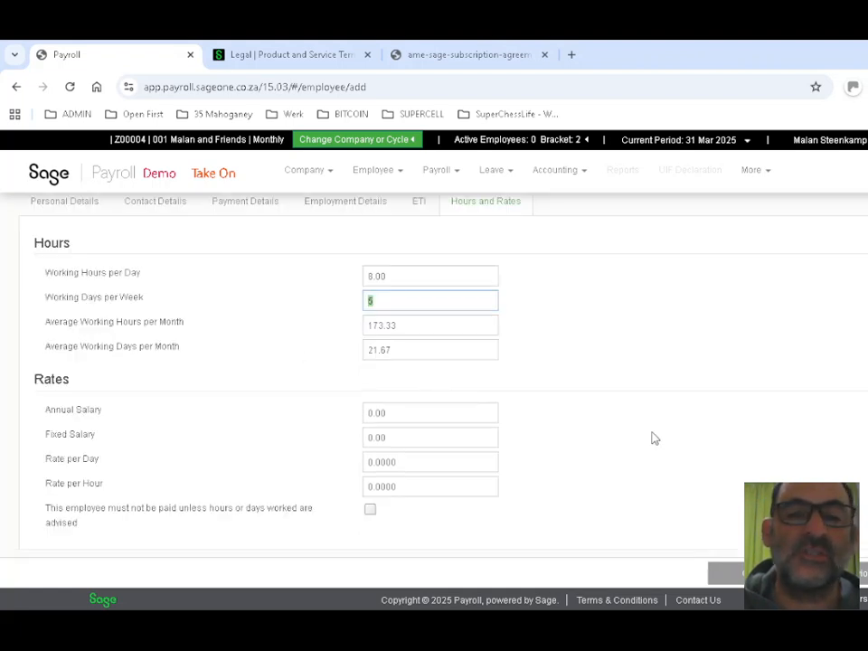
pyautogui.click(859, 574)
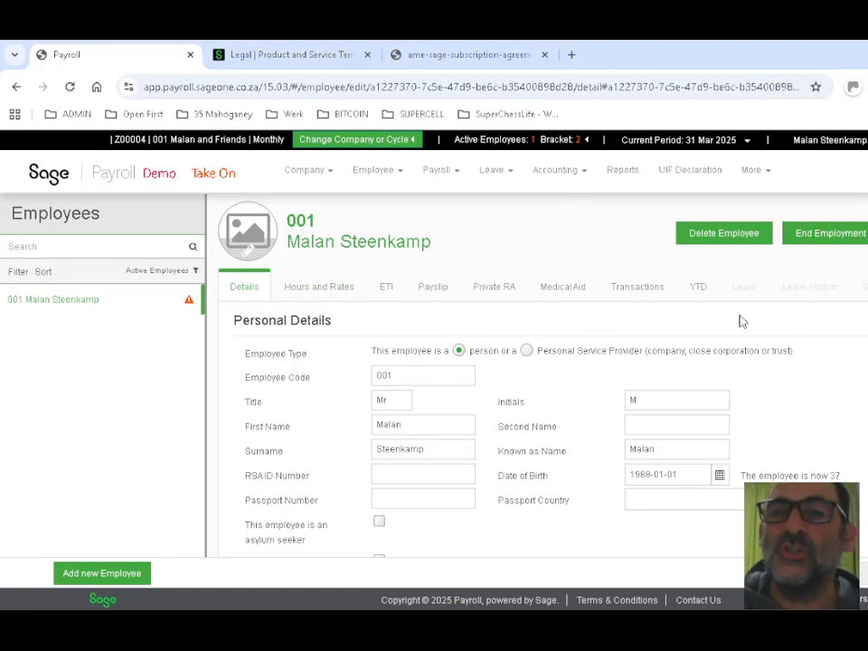
# Step: Look through the saved employee's hours and rates, ETI values and payslip, and open the basic salary earning
pyautogui.click(318, 291)
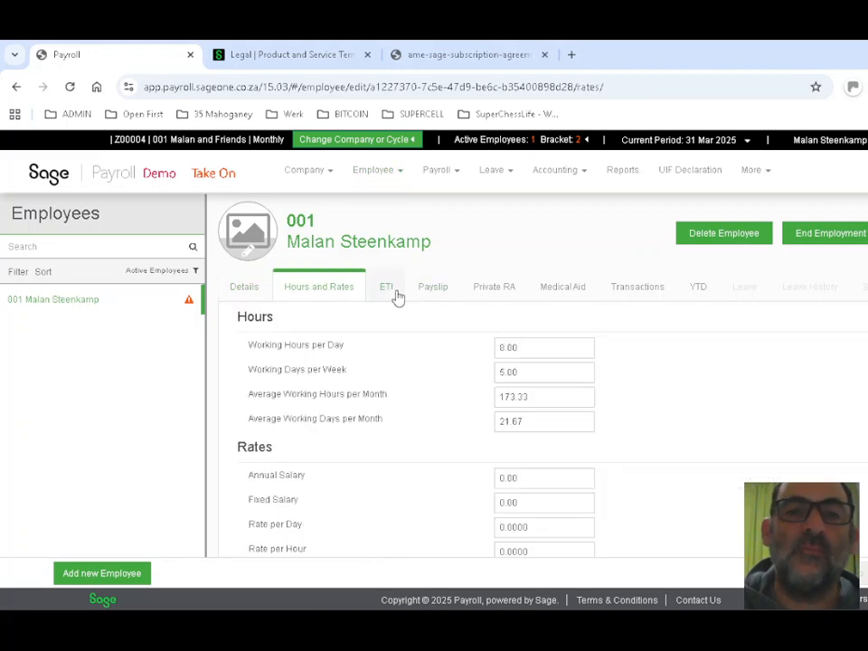
pyautogui.click(389, 289)
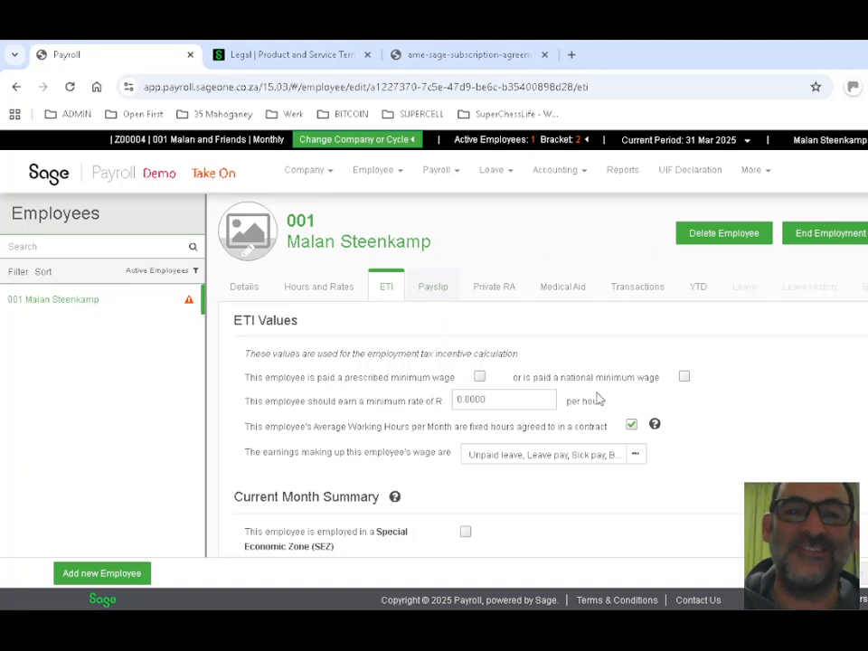
pyautogui.click(433, 290)
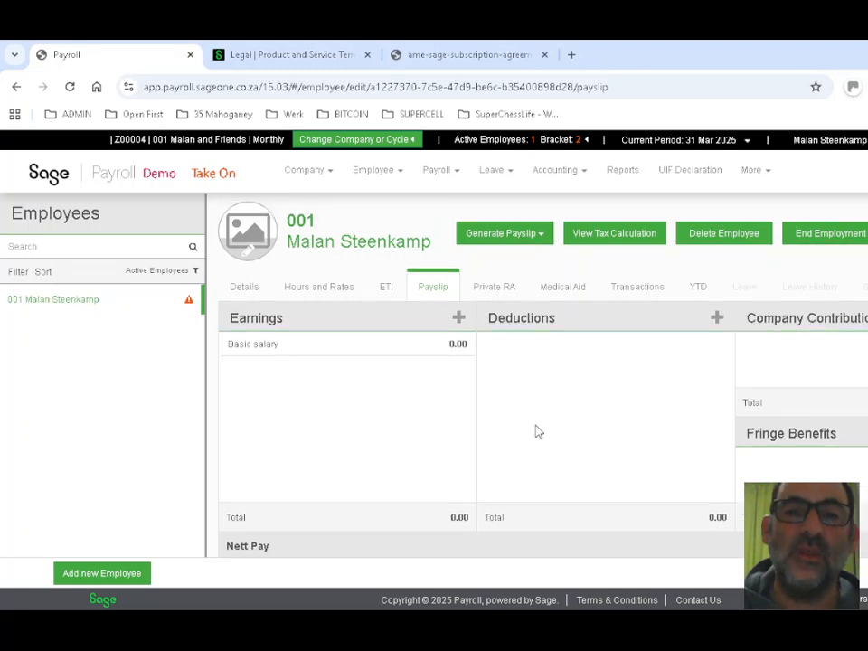
pyautogui.click(445, 347)
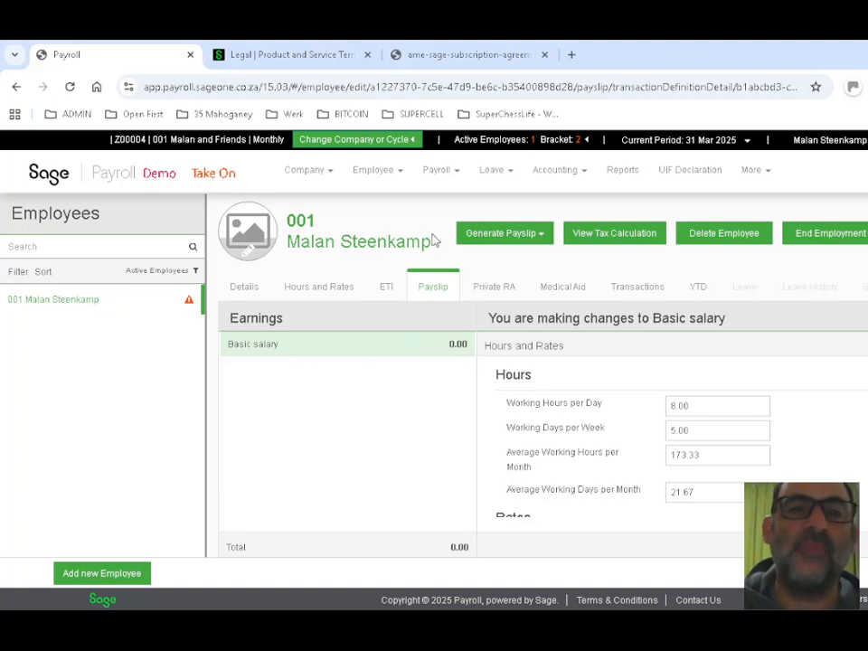
# Step: Try to set the employee's fixed salary to 25,000 under Hours and Rates, and leave for the payslip without saving
pyautogui.click(317, 289)
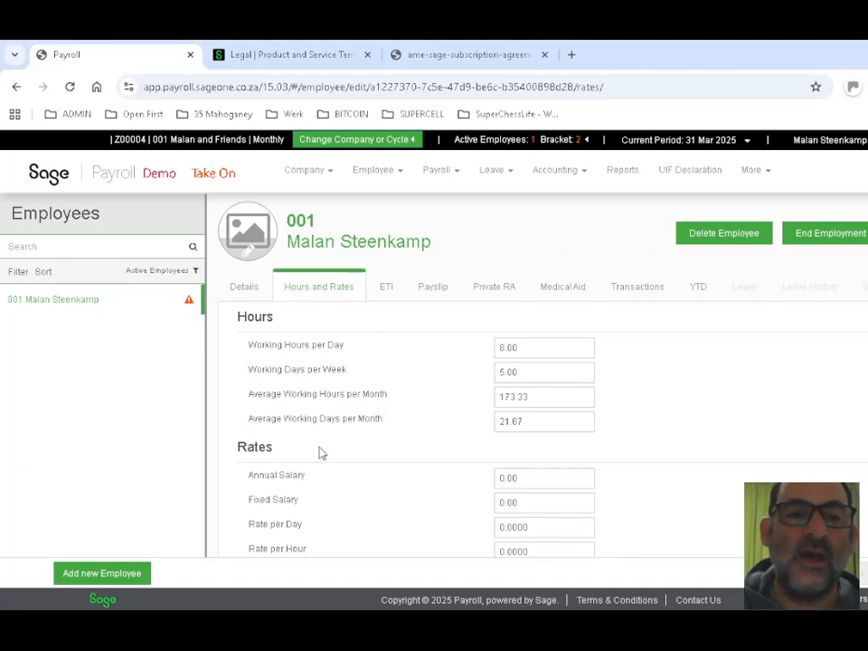
pyautogui.scroll(-1, 536, 458)
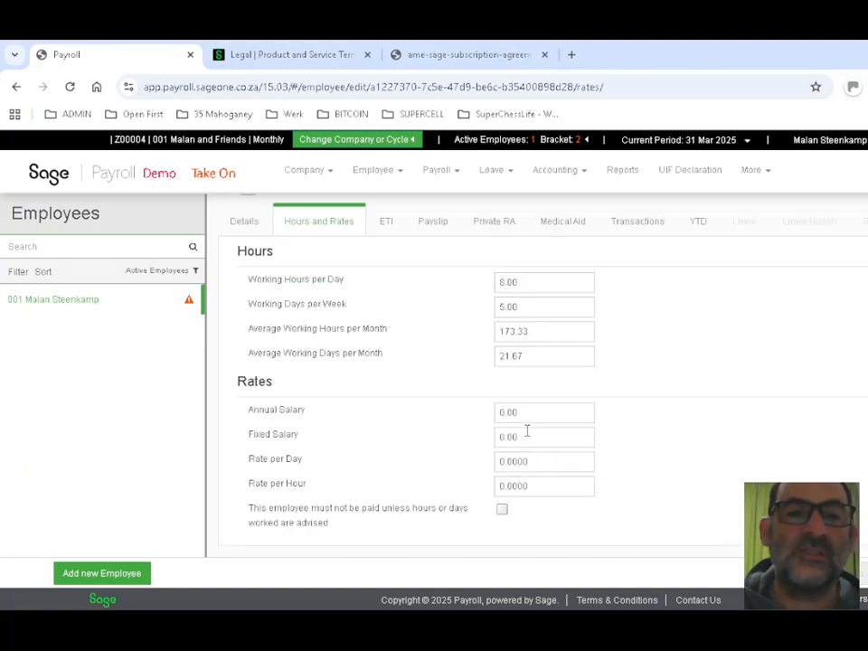
pyautogui.click(536, 434)
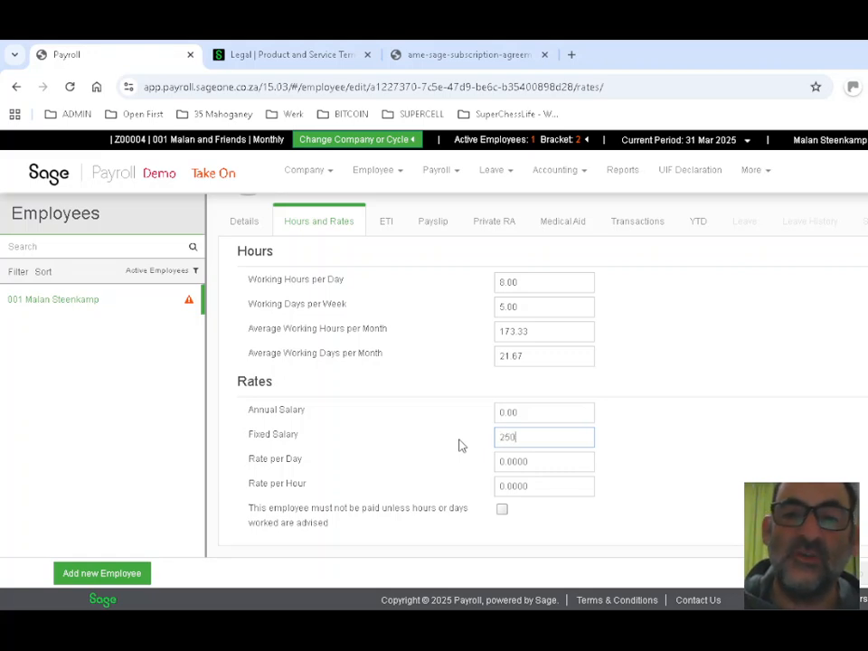
pyautogui.press('Tab')
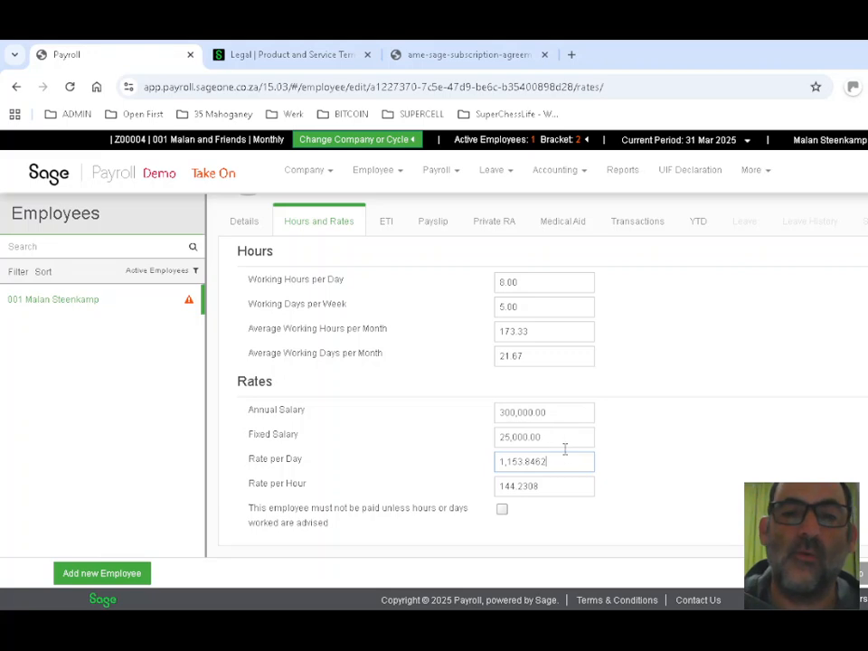
pyautogui.click(440, 228)
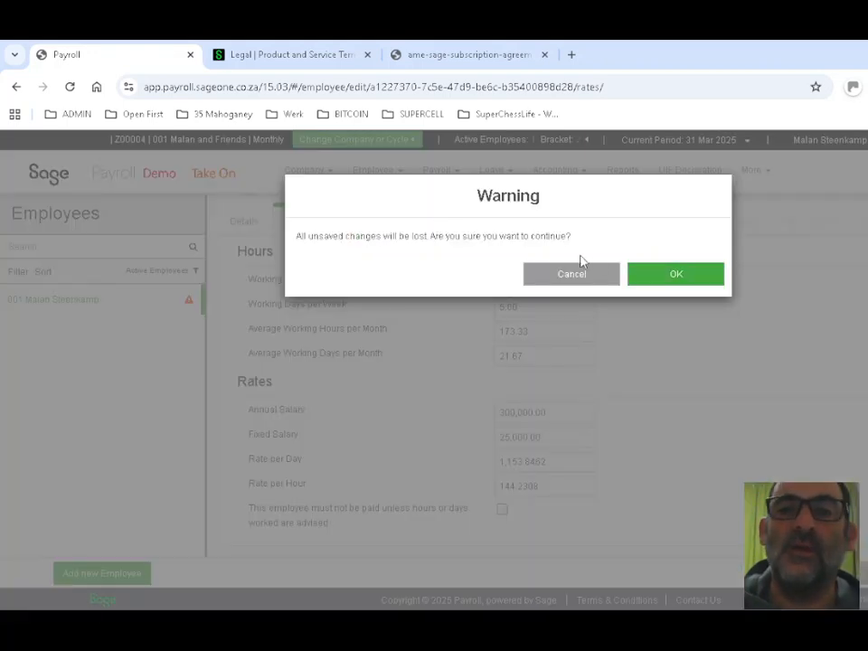
pyautogui.click(697, 281)
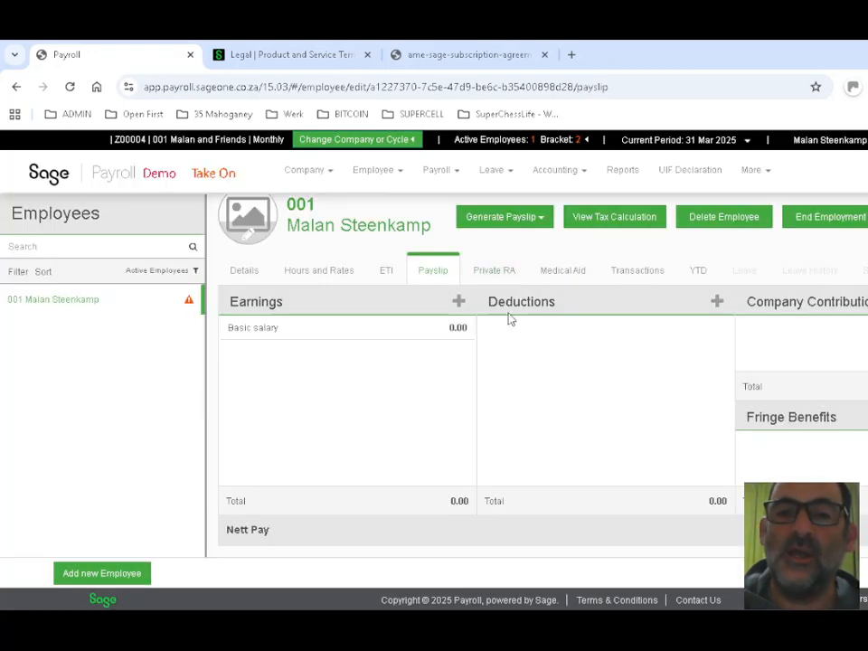
# Step: Set the fixed salary to 25,000 in the payslip's basic salary earning, make no adjustment for this month, and save
pyautogui.click(460, 329)
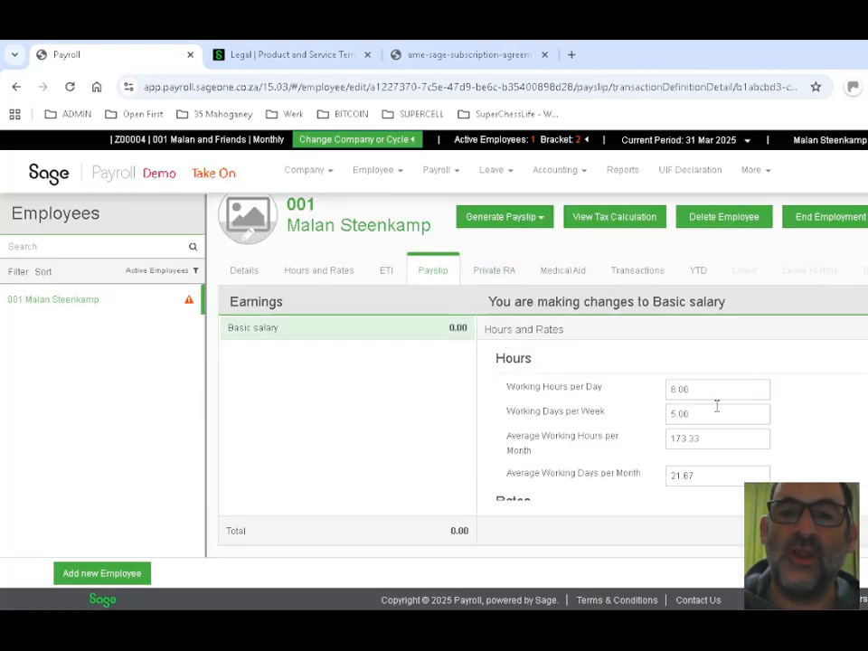
pyautogui.scroll(-3, 673, 433)
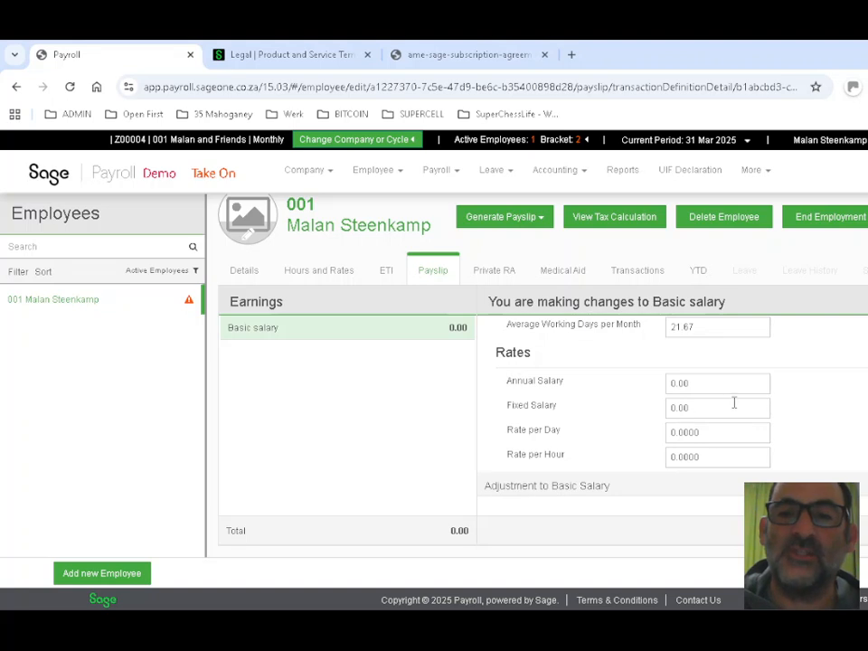
pyautogui.click(702, 407)
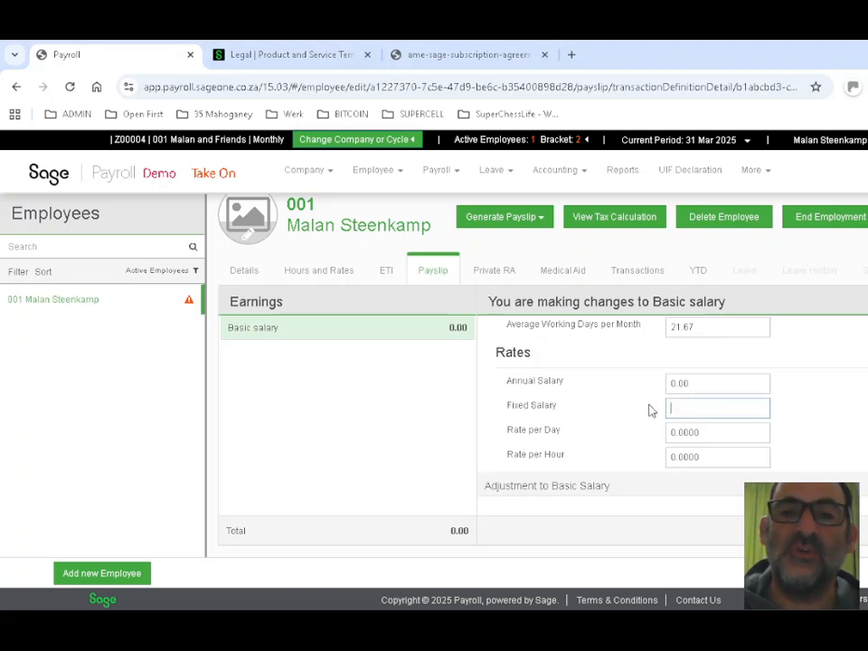
pyautogui.write('2520')
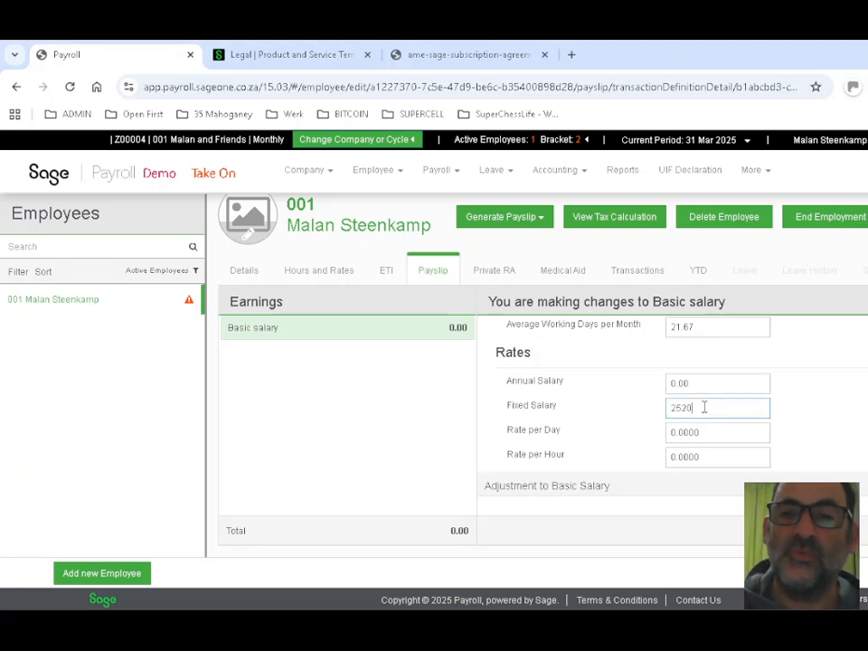
pyautogui.write('0')
pyautogui.press('BackSpace')
pyautogui.press('BackSpace')
pyautogui.press('BackSpace')
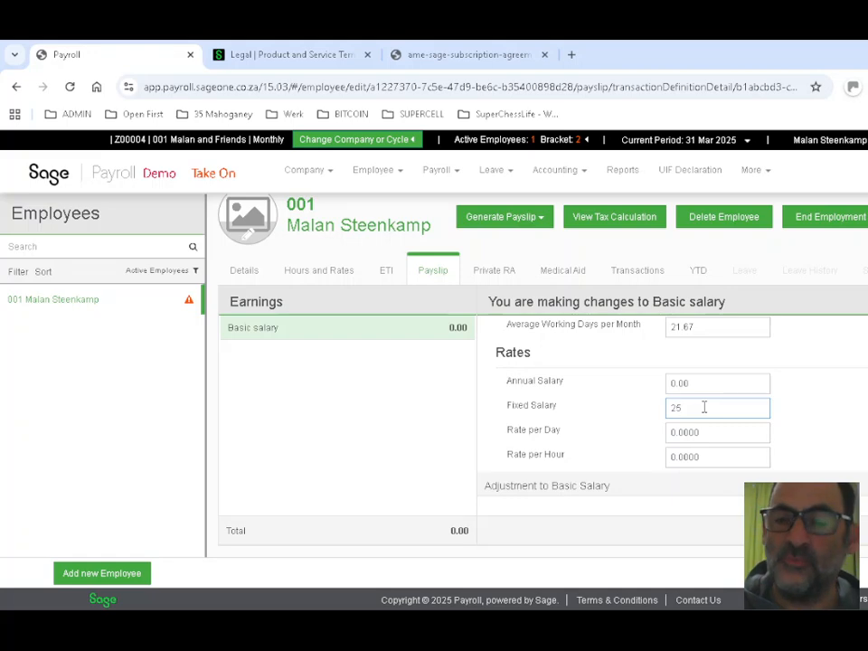
pyautogui.write('000')
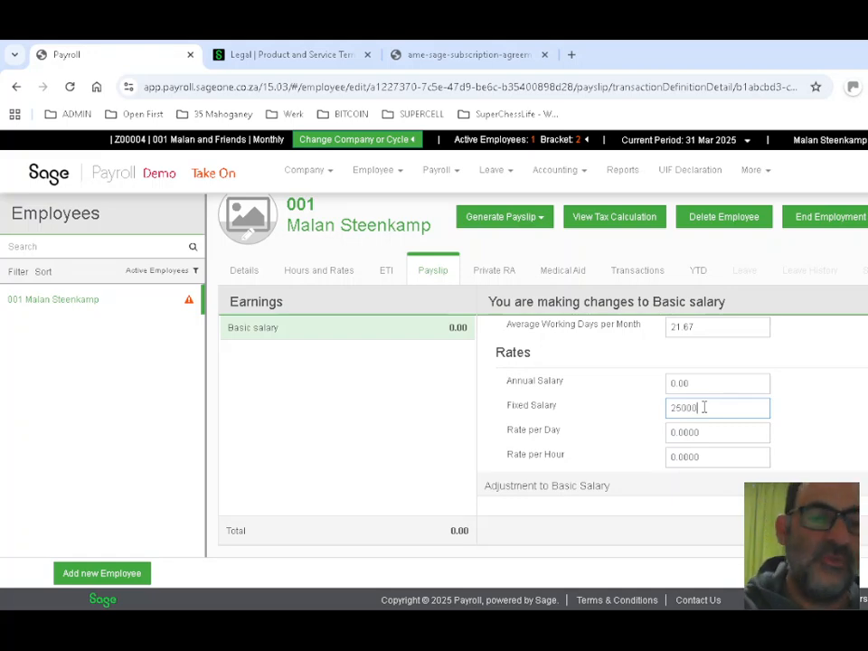
pyautogui.press('Tab')
pyautogui.scroll(-3, 719, 402)
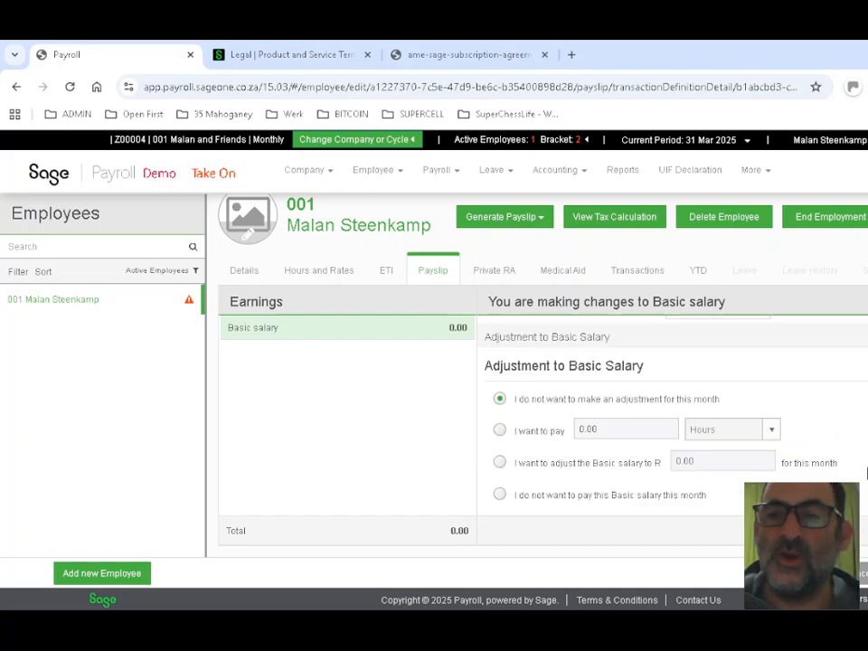
pyautogui.click(811, 574)
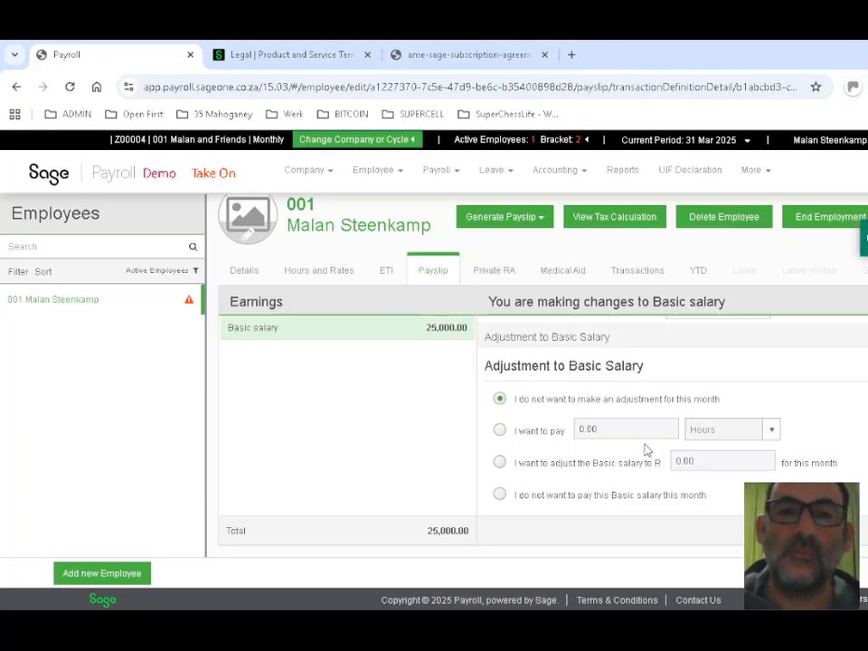
# Step: Review the hours and rates of the basic salary earning, and go back to the payroll payslip page
pyautogui.scroll(-1, 651, 440)
pyautogui.scroll(-5, 479, 462)
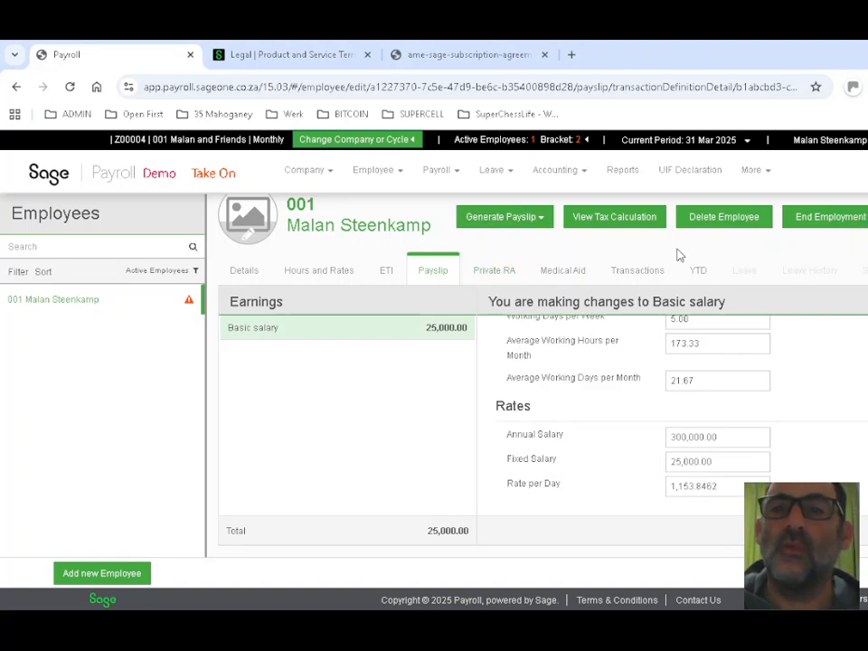
pyautogui.click(449, 171)
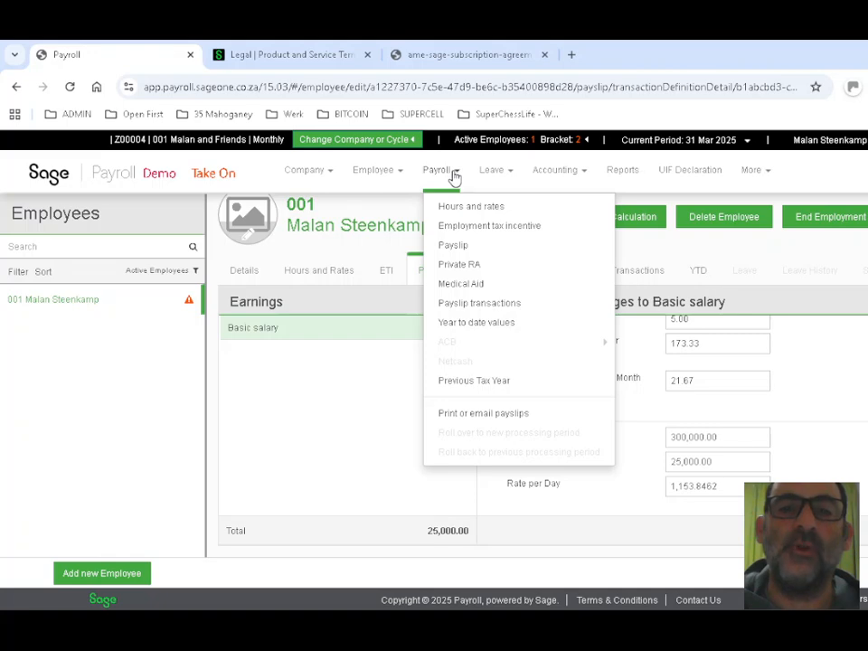
pyautogui.click(457, 245)
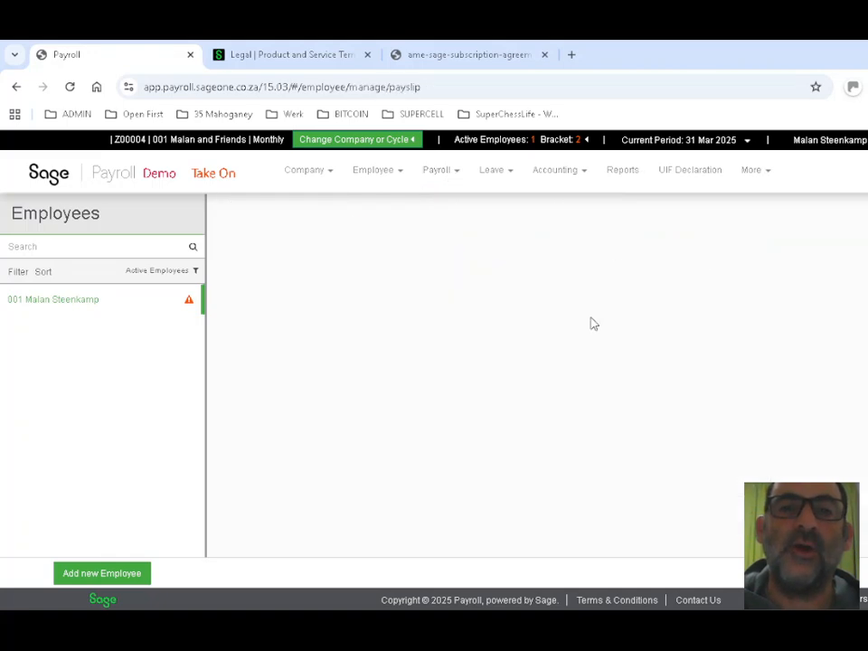